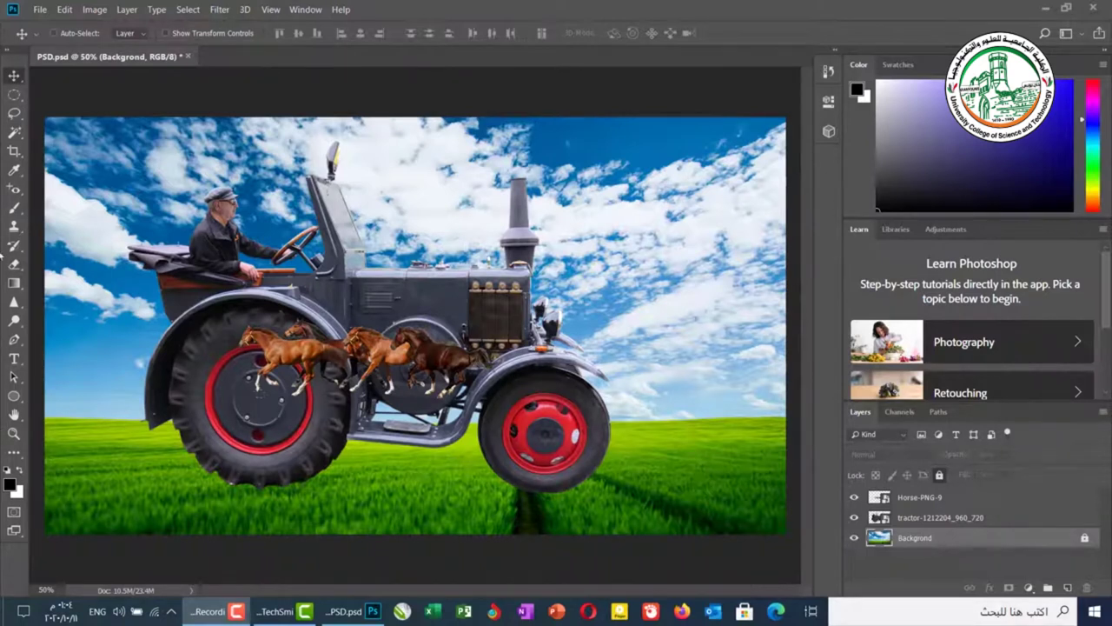
Step: Activate the Move tool, select each layer in turn, and toggle the Background layer's visibility off and on
{"action": "left_click", "coordinate": [14, 76]}
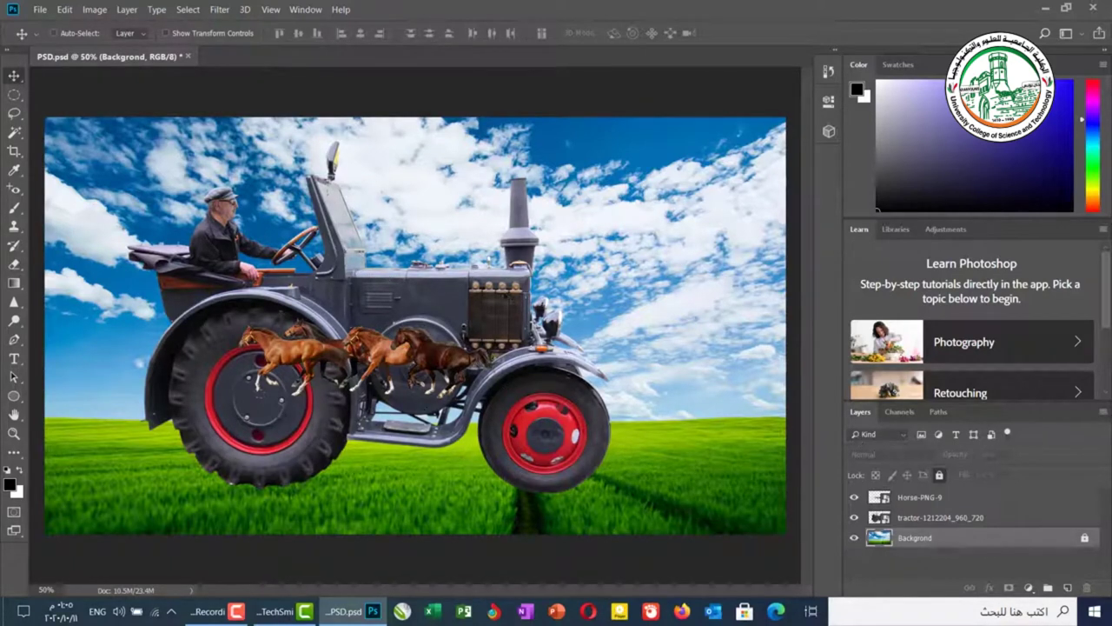
{"action": "left_click", "coordinate": [914, 518]}
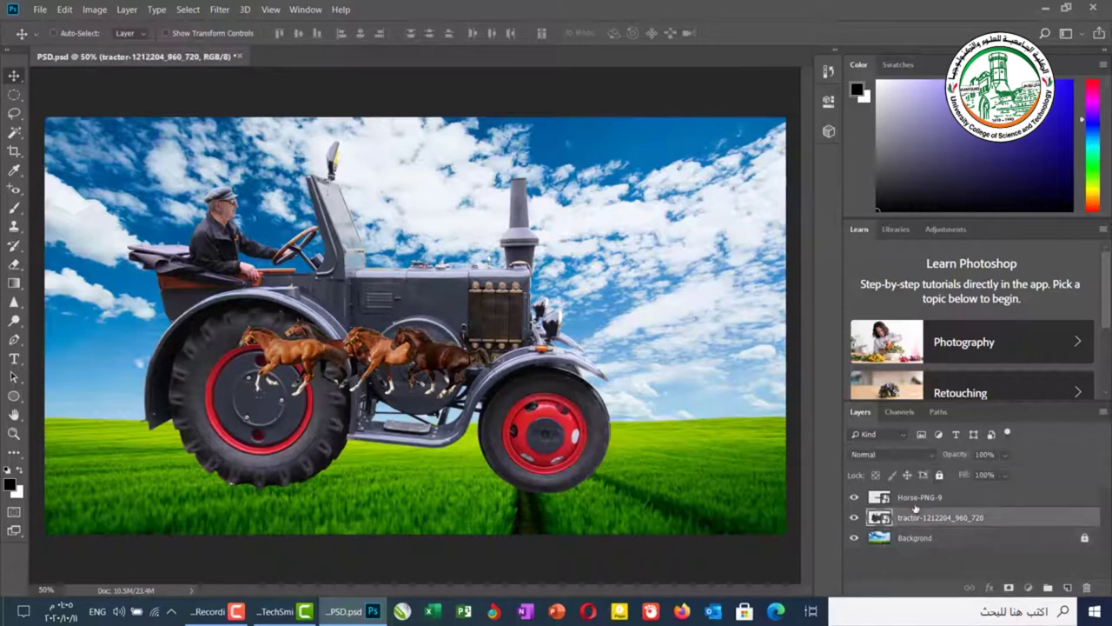
{"action": "left_click", "coordinate": [917, 503]}
{"action": "left_click", "coordinate": [928, 537]}
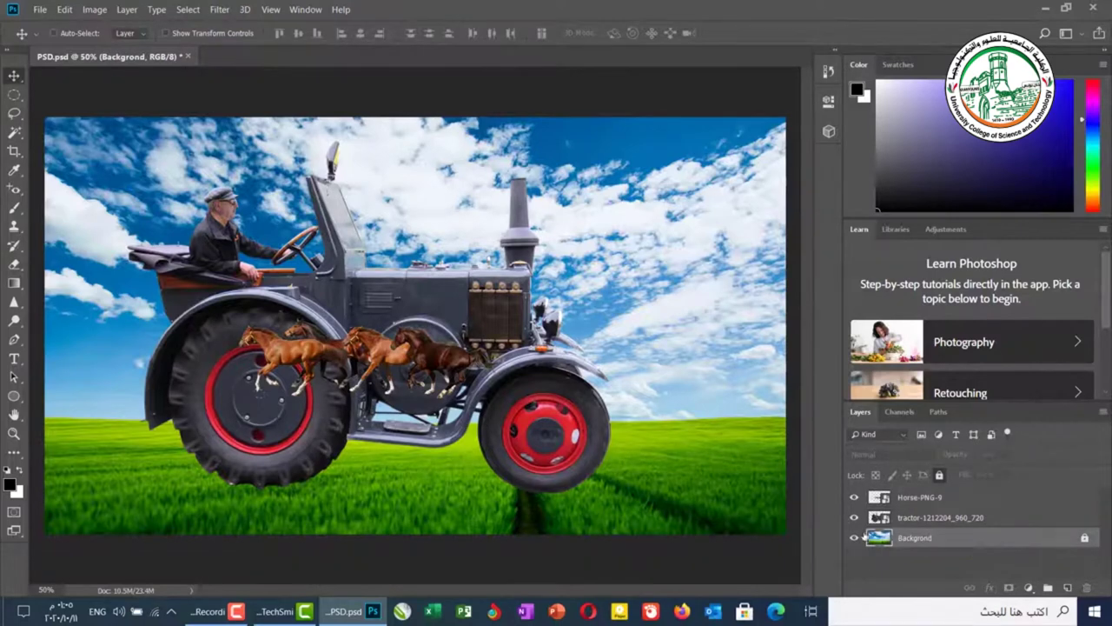
{"action": "left_click", "coordinate": [854, 538]}
{"action": "left_click", "coordinate": [854, 538]}
{"action": "left_click", "coordinate": [854, 538]}
{"action": "left_click", "coordinate": [854, 538]}
Step: Select the tractor layer and toggle its visibility off and on to check what it contains
{"action": "left_click", "coordinate": [903, 520]}
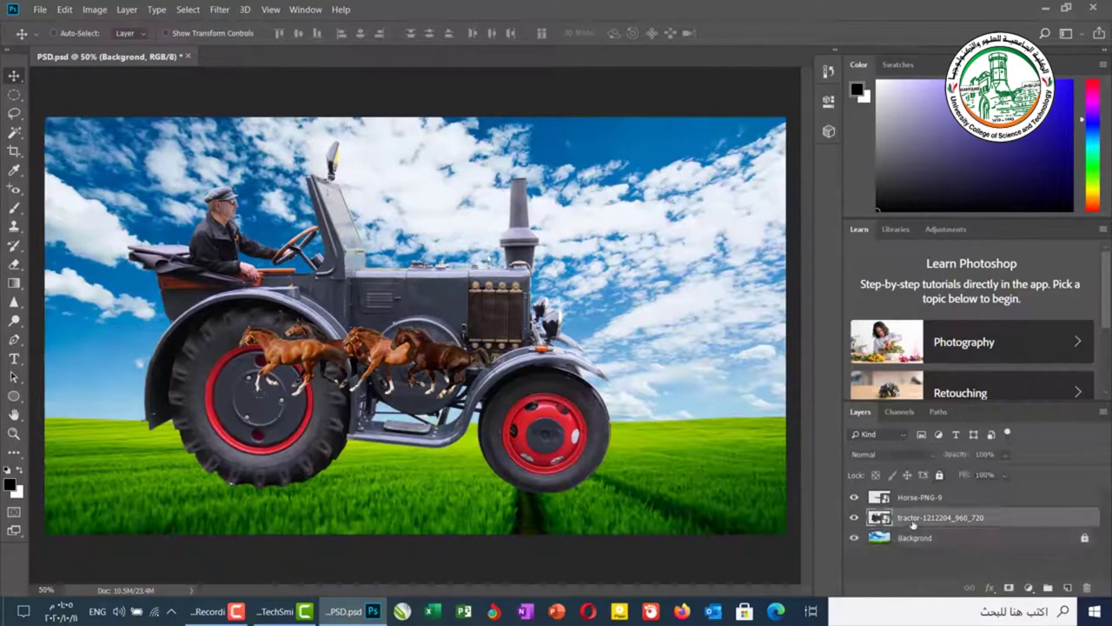
{"action": "left_click", "coordinate": [854, 518]}
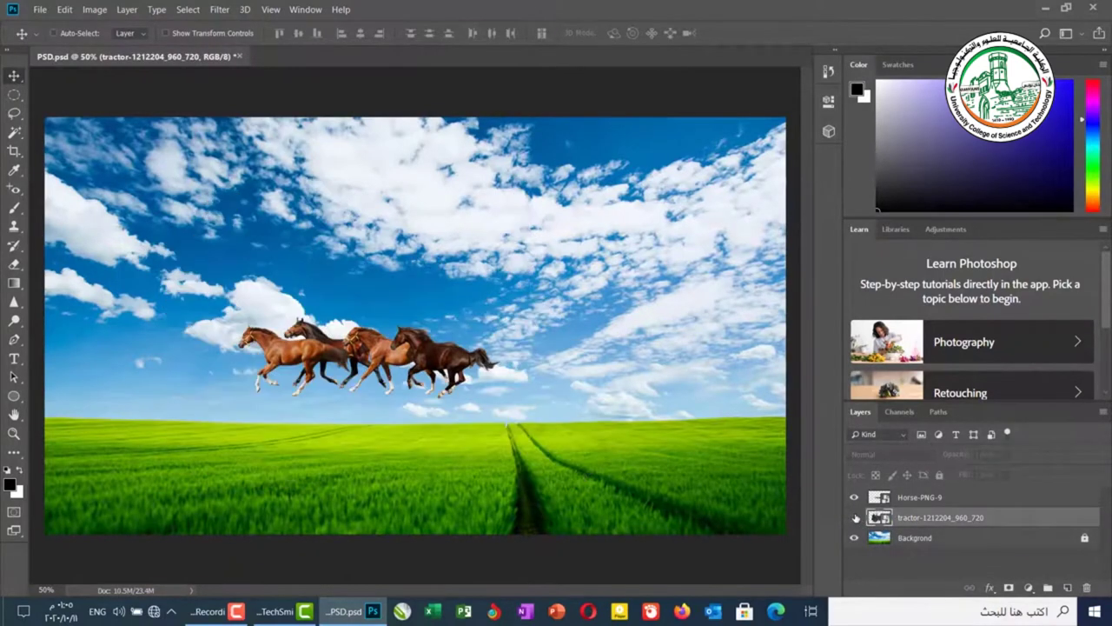
{"action": "left_click", "coordinate": [854, 518]}
{"action": "left_click", "coordinate": [854, 518]}
{"action": "left_click", "coordinate": [854, 518]}
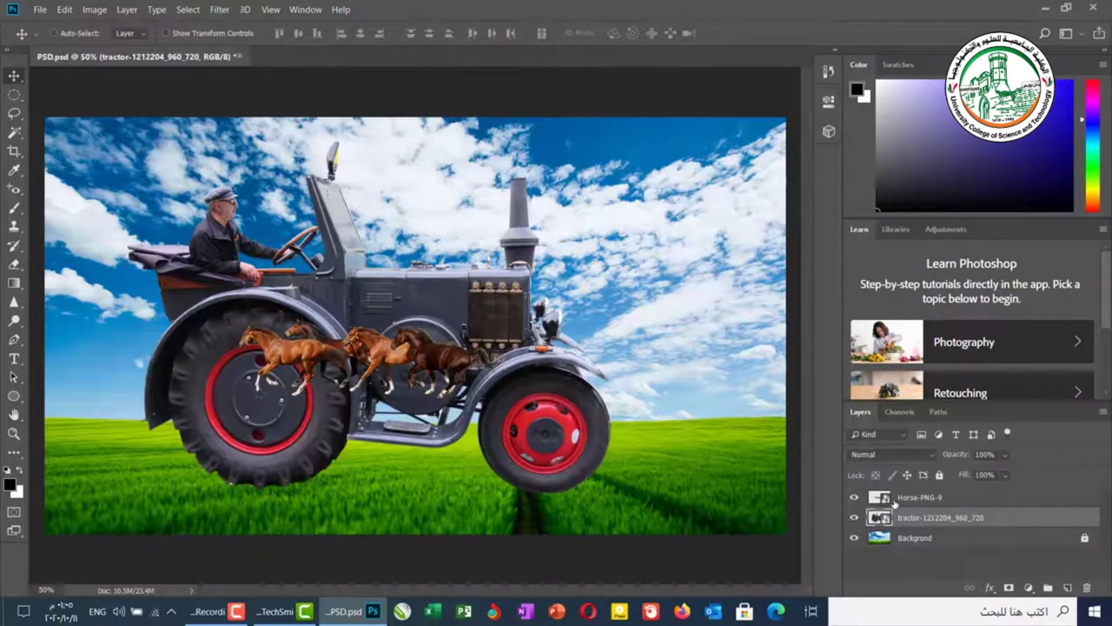
Step: Select the Horse-PNG-9 layer and toggle its visibility off and on
{"action": "left_click", "coordinate": [900, 508]}
{"action": "left_click", "coordinate": [854, 498]}
{"action": "left_click", "coordinate": [854, 498]}
{"action": "left_click", "coordinate": [854, 498]}
{"action": "left_click", "coordinate": [854, 498]}
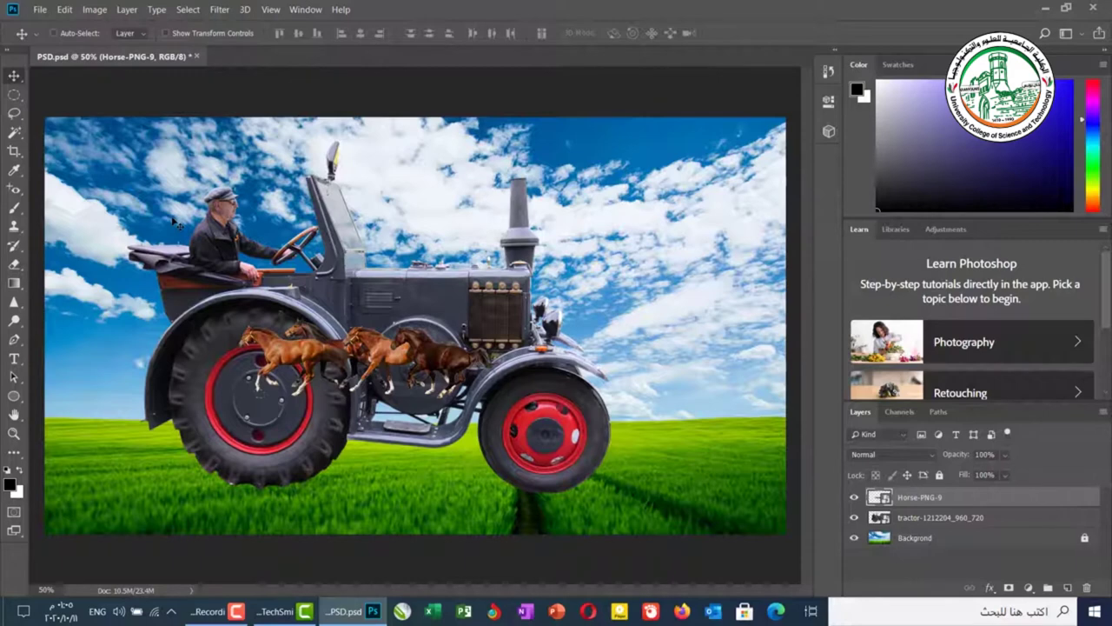
Step: Move the horses down toward the grass with the Move tool, and bring them back up over the tractor's body
{"action": "left_click_drag", "start_coordinate": [174, 222], "coordinate": [156, 305]}
{"action": "left_click_drag", "start_coordinate": [169, 252], "coordinate": [239, 271]}
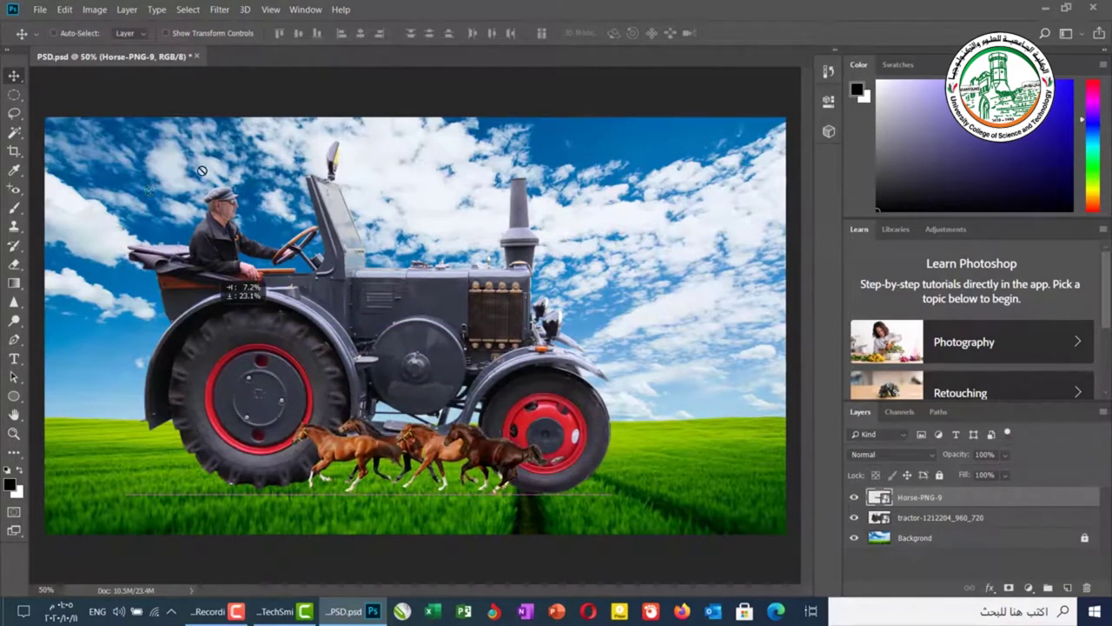
{"action": "left_click_drag", "start_coordinate": [295, 322], "coordinate": [295, 318]}
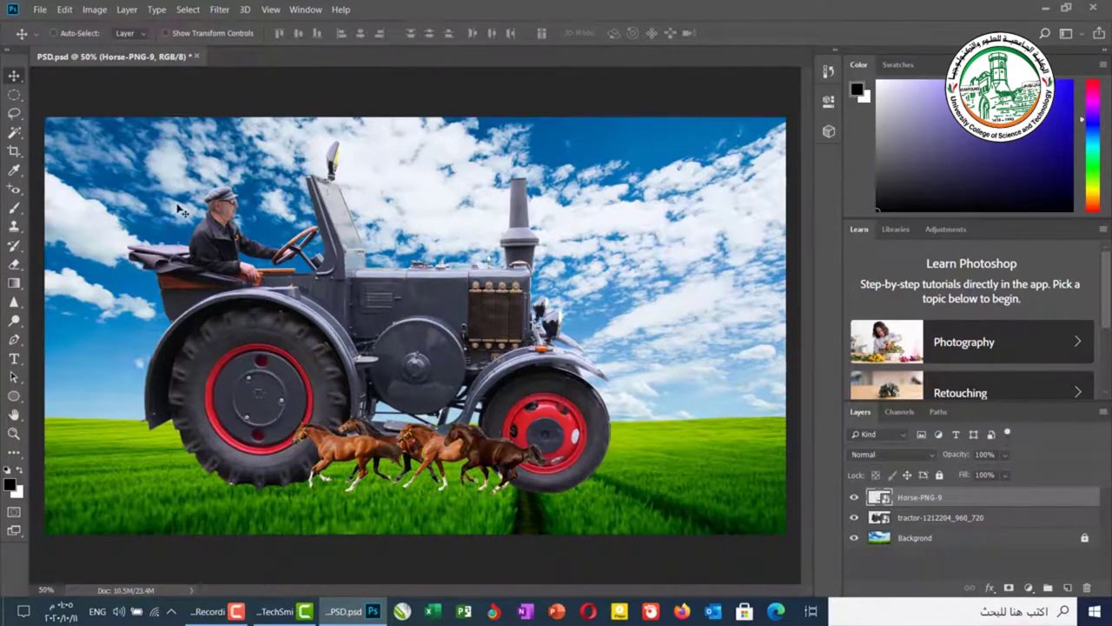
{"action": "left_click_drag", "start_coordinate": [336, 442], "coordinate": [408, 251]}
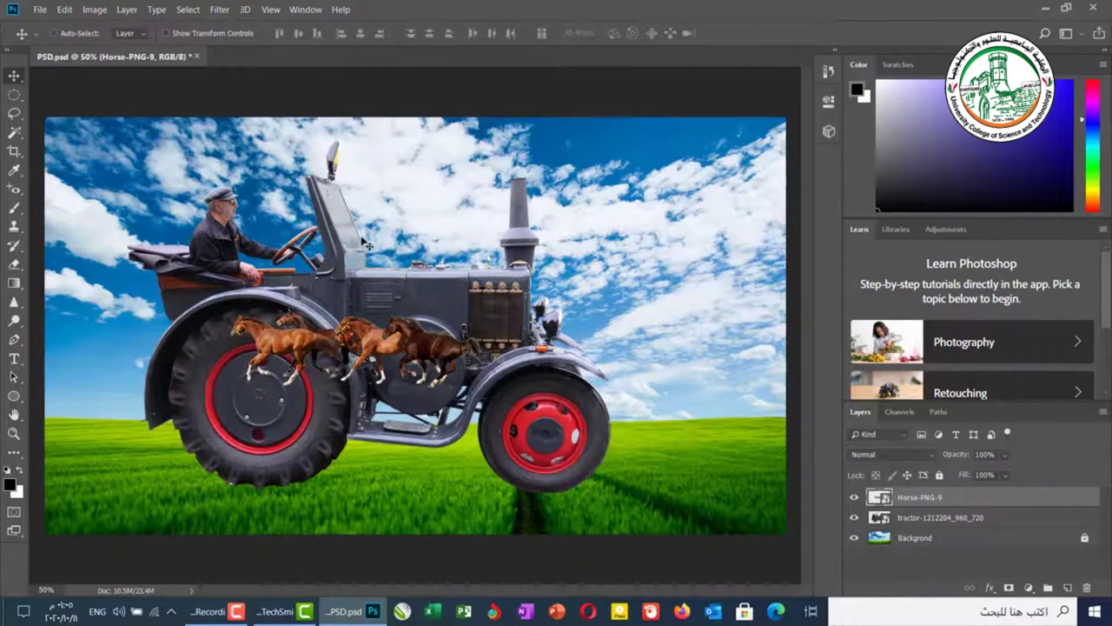
Step: Turn on Auto-Select for layers and move the tractor directly on the canvas, leaving it slightly to the right
{"action": "left_click", "coordinate": [54, 33]}
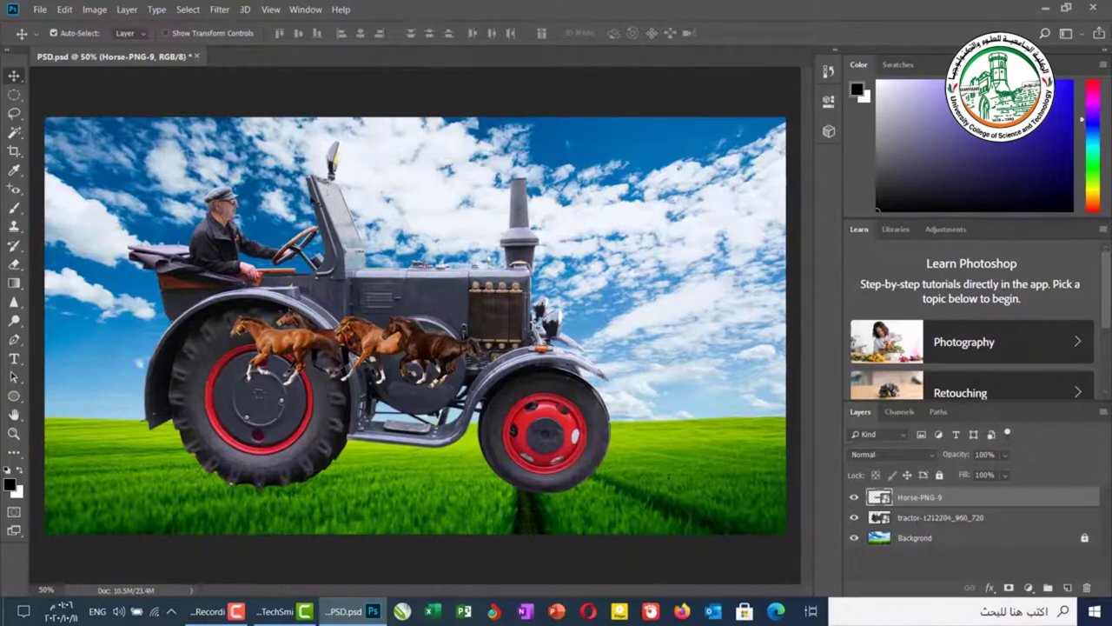
{"action": "left_click_drag", "start_coordinate": [306, 172], "coordinate": [410, 205]}
{"action": "left_click_drag", "start_coordinate": [475, 221], "coordinate": [335, 209]}
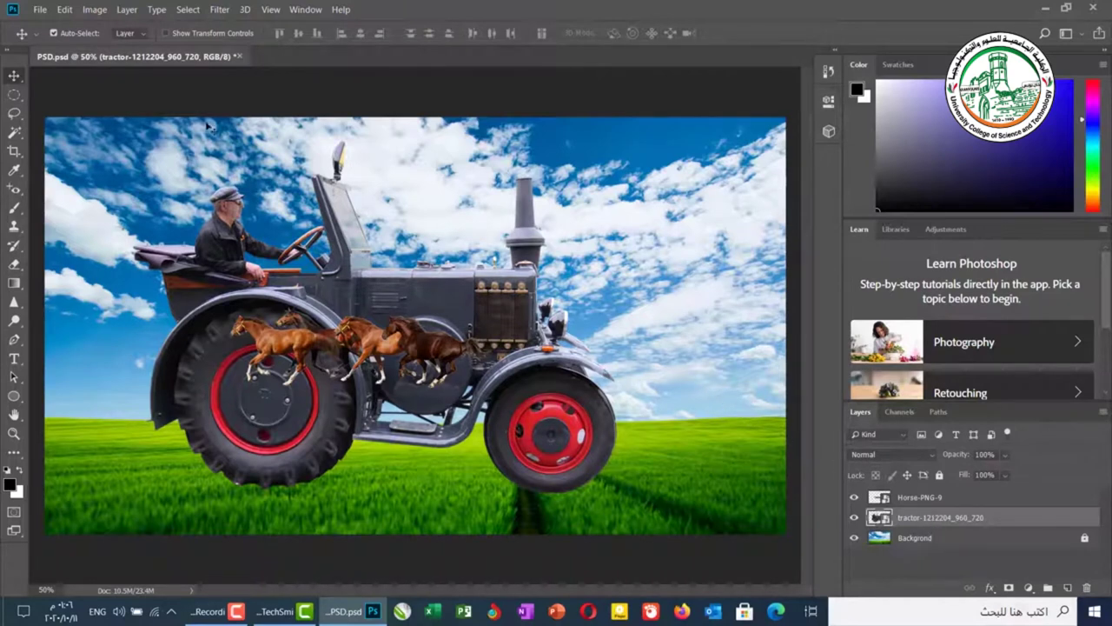
Step: Turn off Auto-Select, select the Horse-PNG-9 layer, and nudge the horses slightly right from an empty sky area
{"action": "left_click", "coordinate": [86, 39]}
{"action": "left_click", "coordinate": [939, 498]}
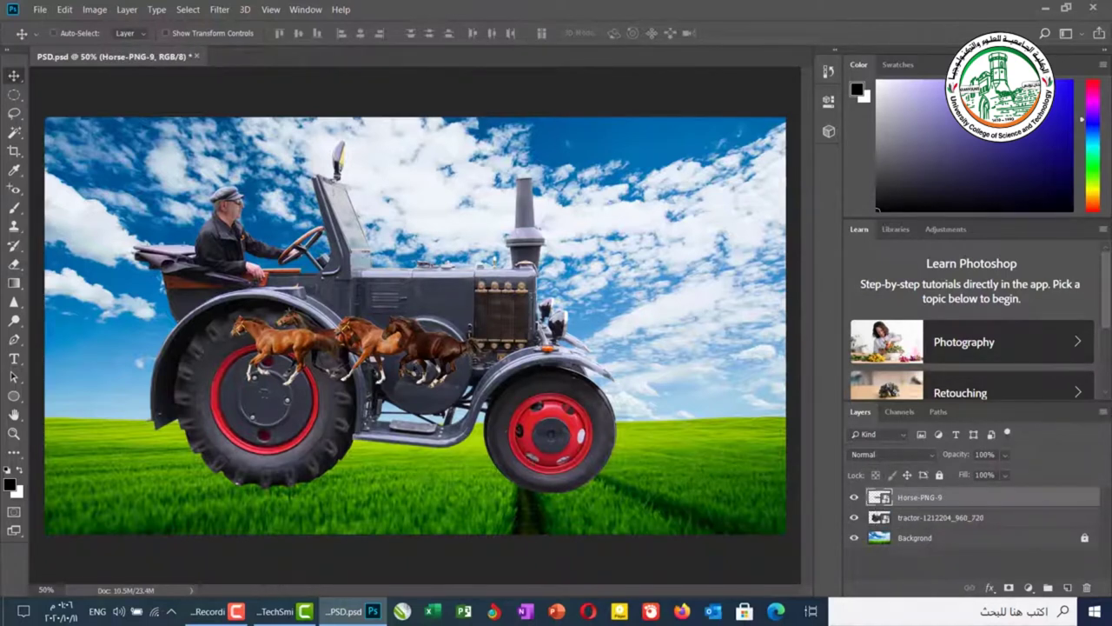
{"action": "mouse_move", "coordinate": [598, 204]}
{"action": "left_mouse_down"}
{"action": "mouse_move", "coordinate": [614, 231]}
{"action": "mouse_move", "coordinate": [520, 293]}
{"action": "mouse_move", "coordinate": [565, 196]}
{"action": "mouse_move", "coordinate": [556, 213]}
{"action": "mouse_move", "coordinate": [521, 178]}
{"action": "mouse_move", "coordinate": [465, 265]}
{"action": "mouse_move", "coordinate": [525, 245]}
{"action": "mouse_move", "coordinate": [560, 253]}
{"action": "mouse_move", "coordinate": [603, 199]}
{"action": "left_mouse_up"}
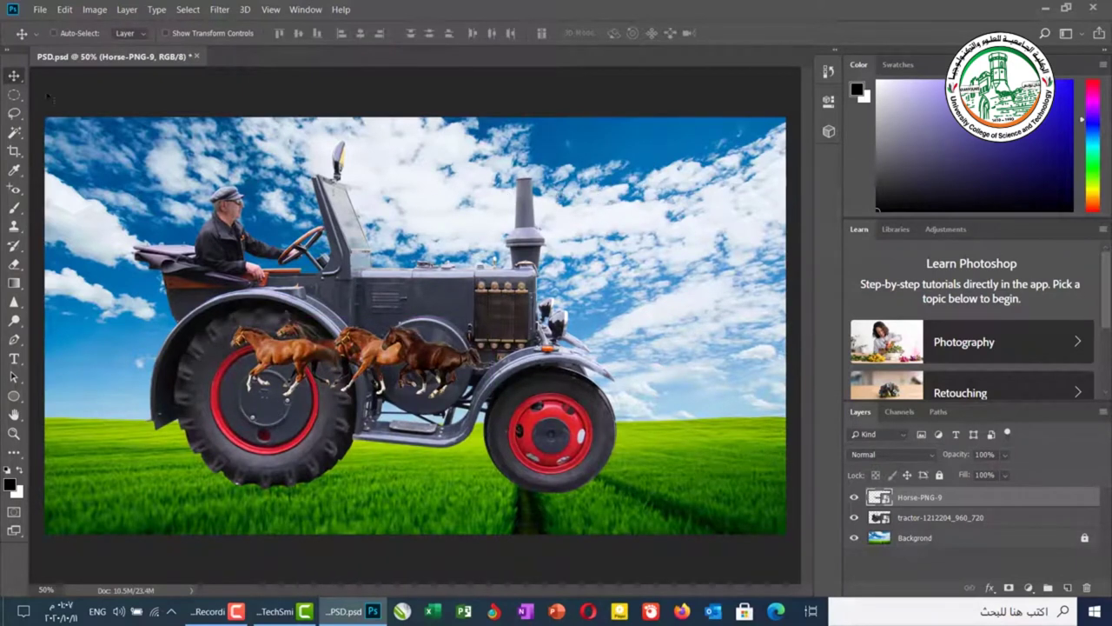
Step: Turn Auto-Select back on and pick the tractor directly on the canvas to move it
{"action": "left_click", "coordinate": [53, 33]}
{"action": "left_click", "coordinate": [345, 261]}
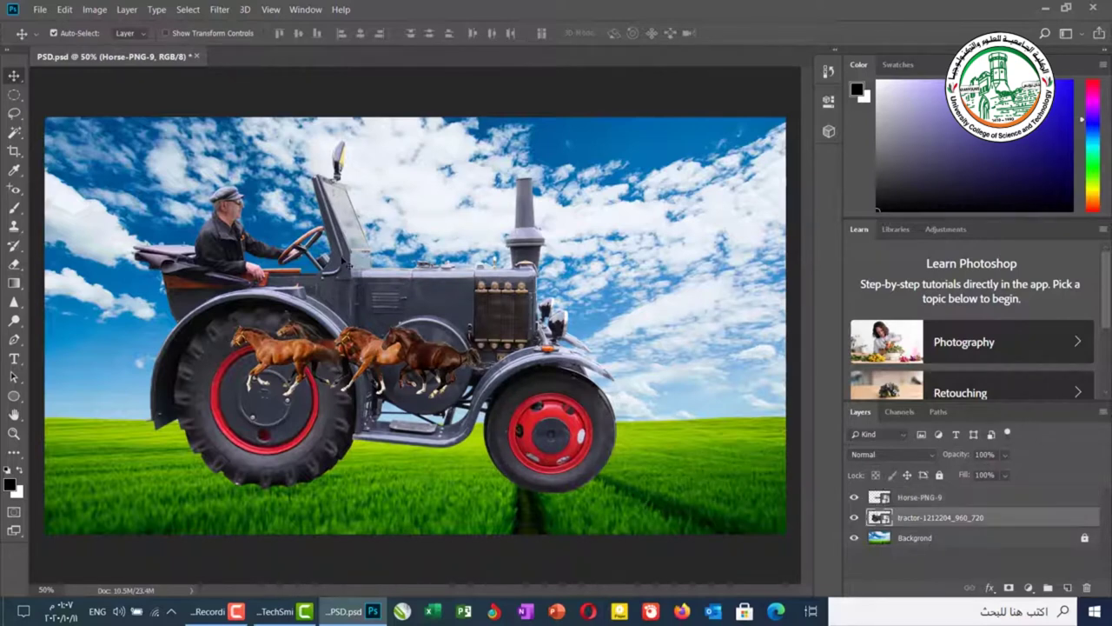
{"action": "left_click_drag", "start_coordinate": [345, 260], "coordinate": [346, 227]}
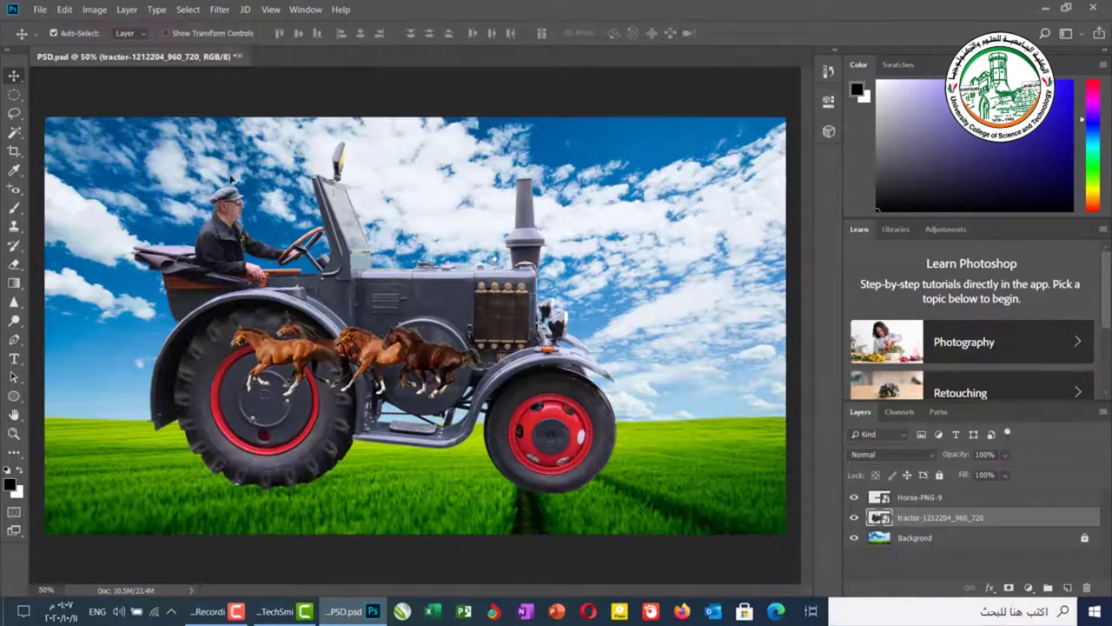
Step: Unlock the Background layer, shift it across the canvas, and return it so it fills the canvas
{"action": "left_click_drag", "start_coordinate": [87, 155], "coordinate": [174, 136]}
{"action": "left_click_drag", "start_coordinate": [80, 167], "coordinate": [155, 157]}
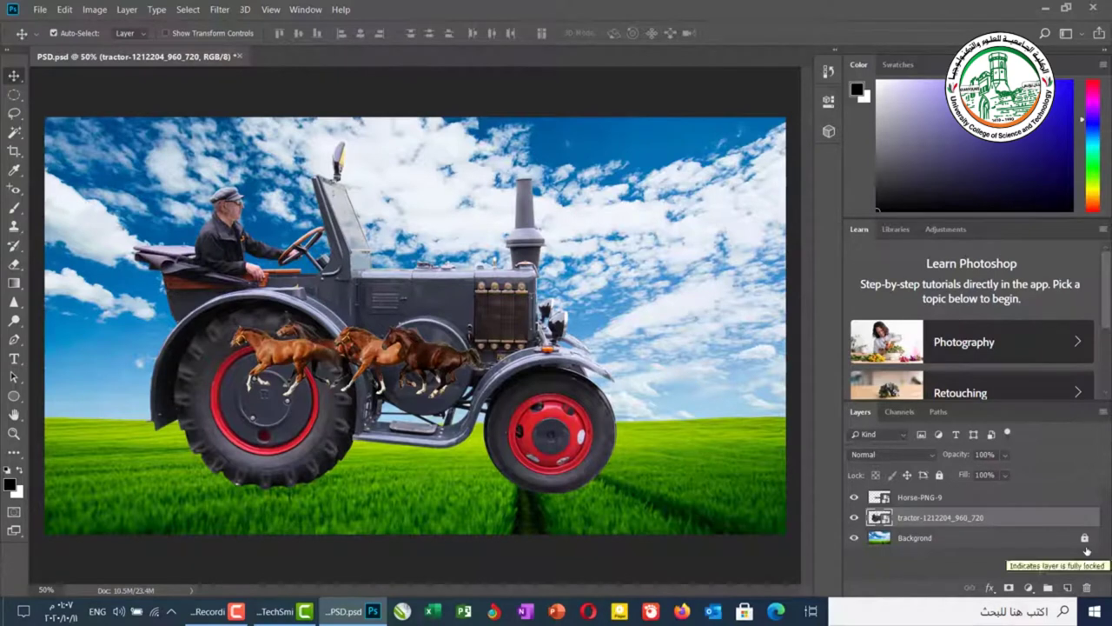
{"action": "left_click", "coordinate": [1030, 539]}
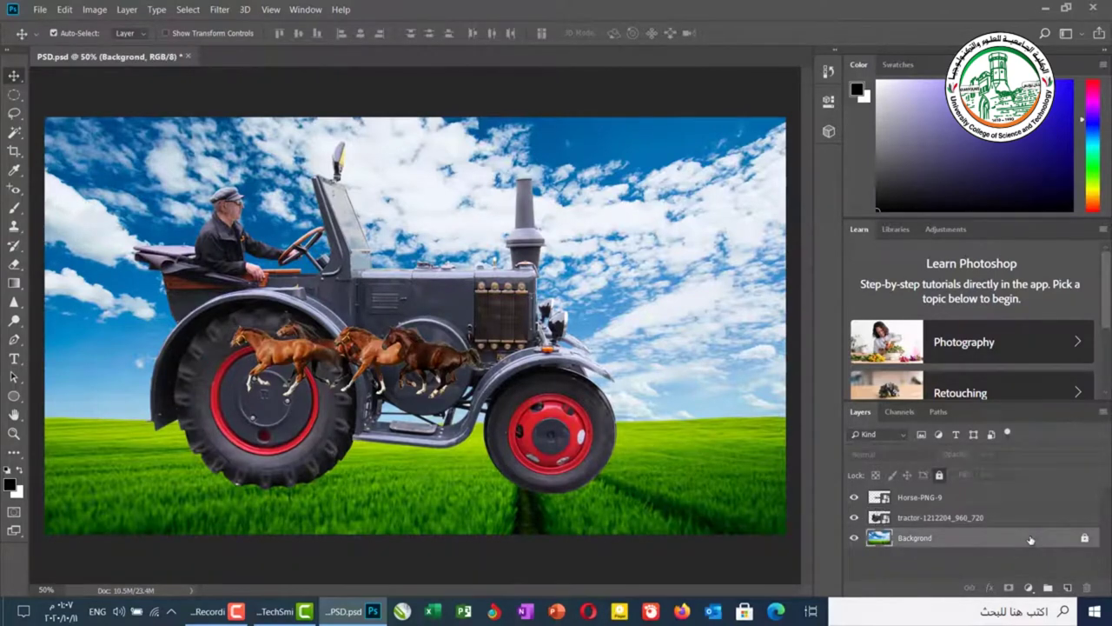
{"action": "left_click", "coordinate": [940, 476]}
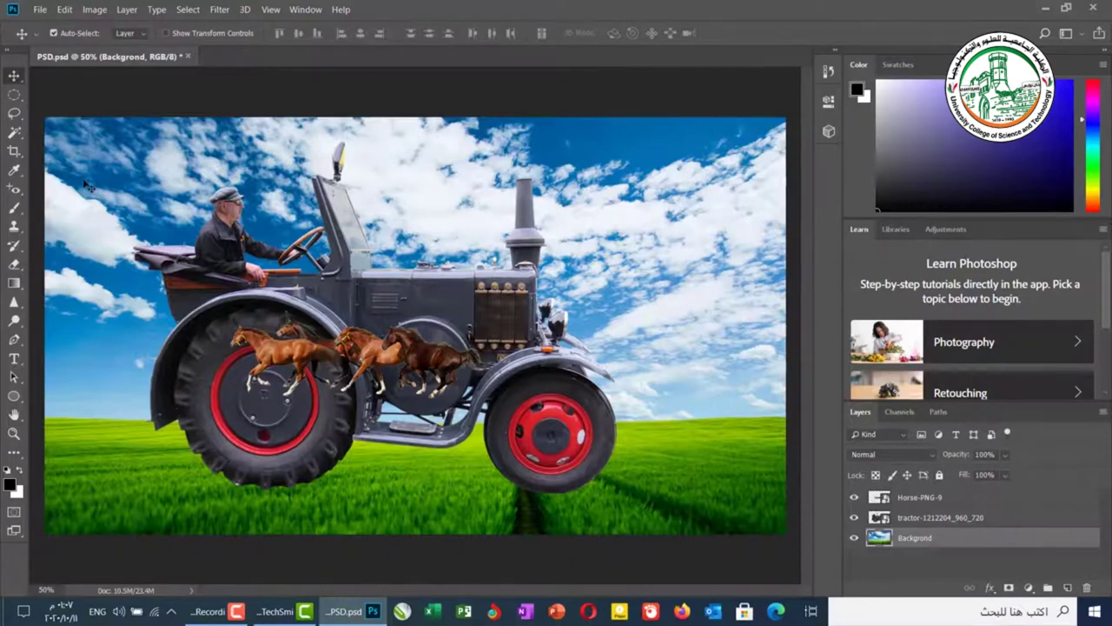
{"action": "left_click_drag", "start_coordinate": [87, 185], "coordinate": [198, 151]}
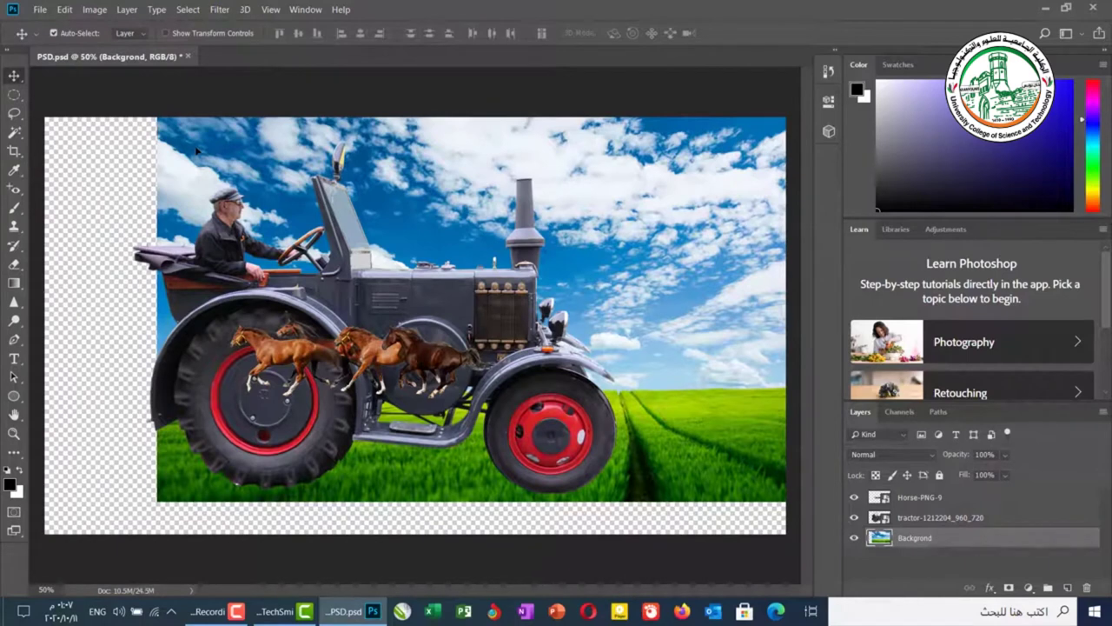
{"action": "left_click_drag", "start_coordinate": [199, 153], "coordinate": [159, 168]}
{"action": "left_click_drag", "start_coordinate": [153, 171], "coordinate": [153, 171]}
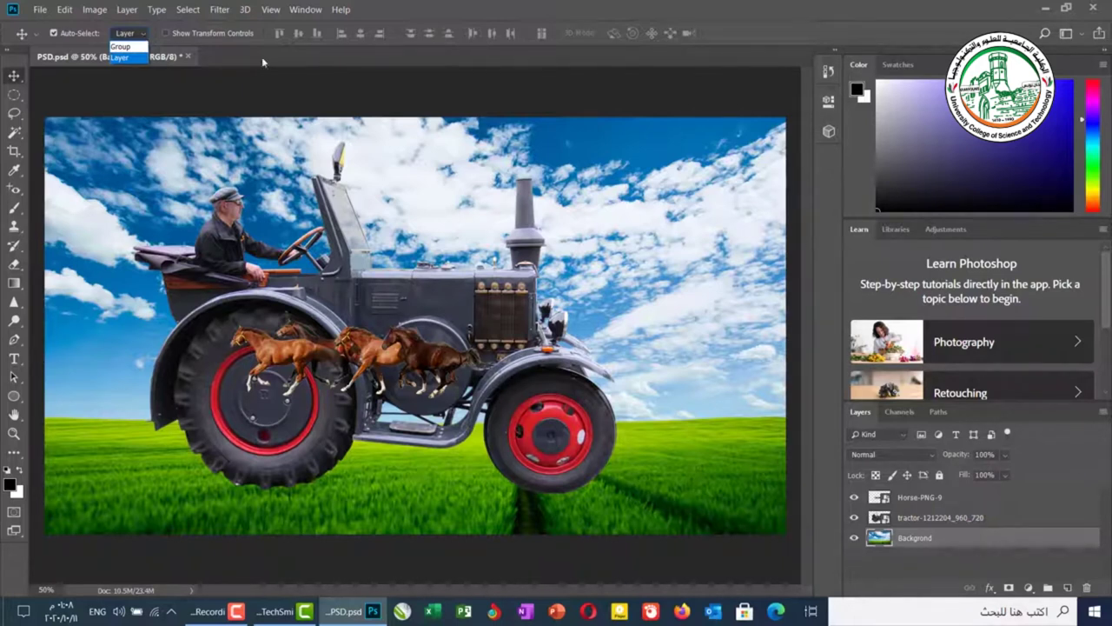
Step: Duplicate the Horse-PNG-9 layer and move the copy to the right of the original horses
{"action": "left_click", "coordinate": [936, 503]}
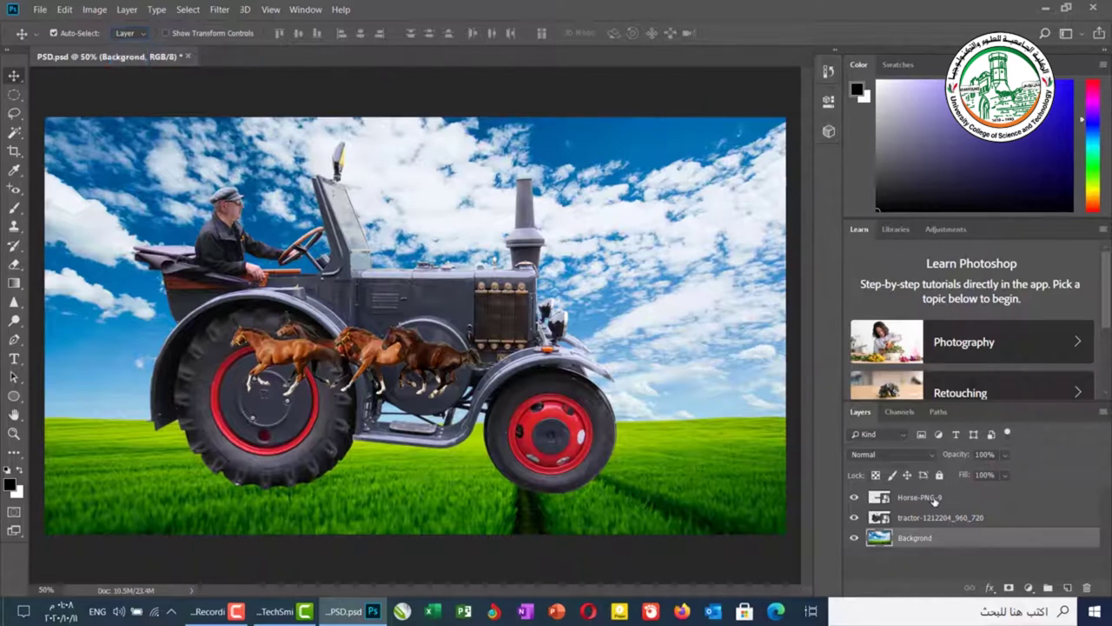
{"action": "left_click", "coordinate": [934, 502]}
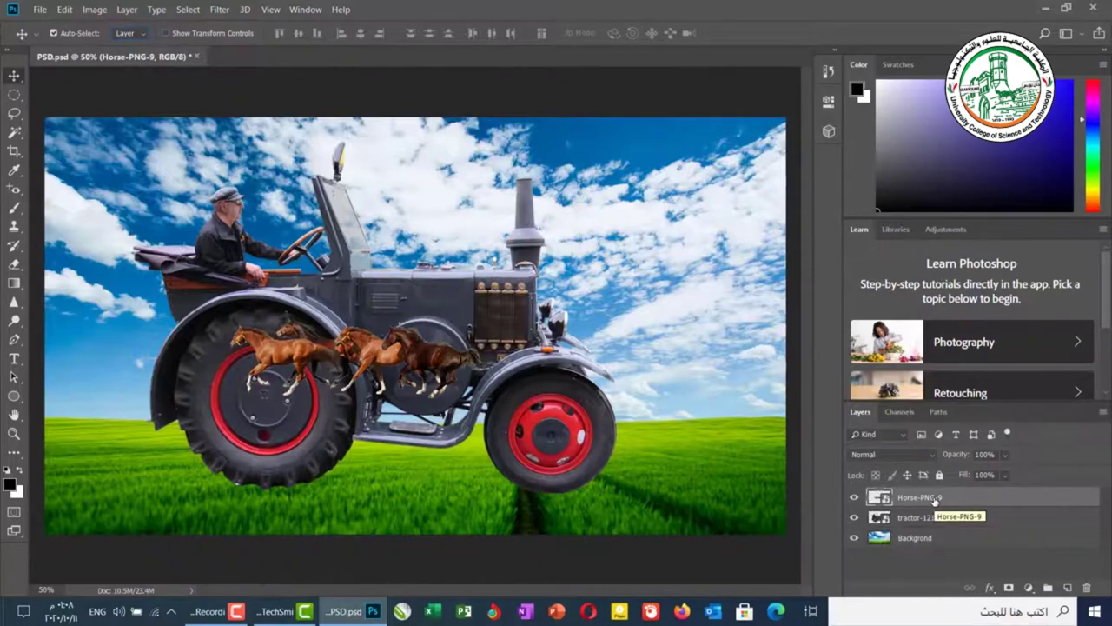
{"action": "right_click", "coordinate": [935, 501]}
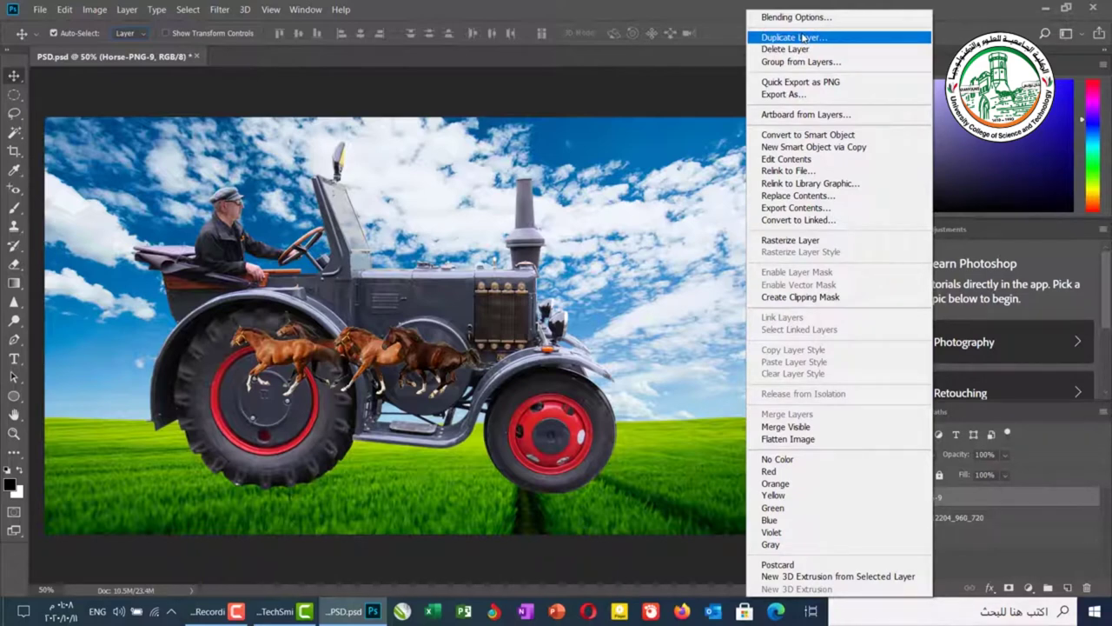
{"action": "left_click", "coordinate": [803, 38]}
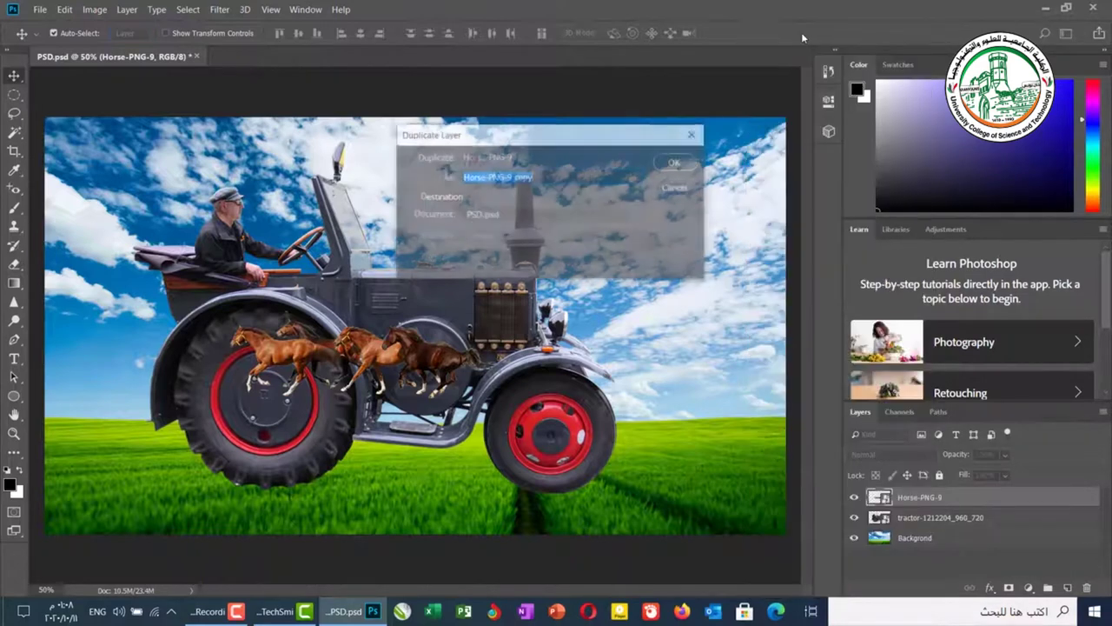
{"action": "left_click", "coordinate": [676, 163]}
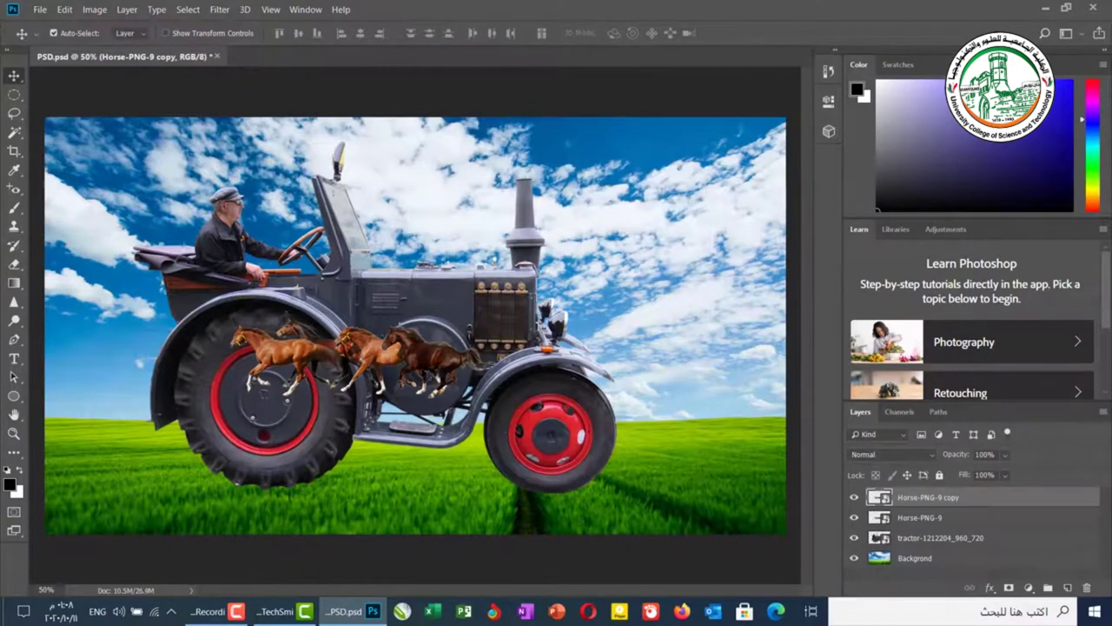
{"action": "left_click_drag", "start_coordinate": [428, 315], "coordinate": [680, 339]}
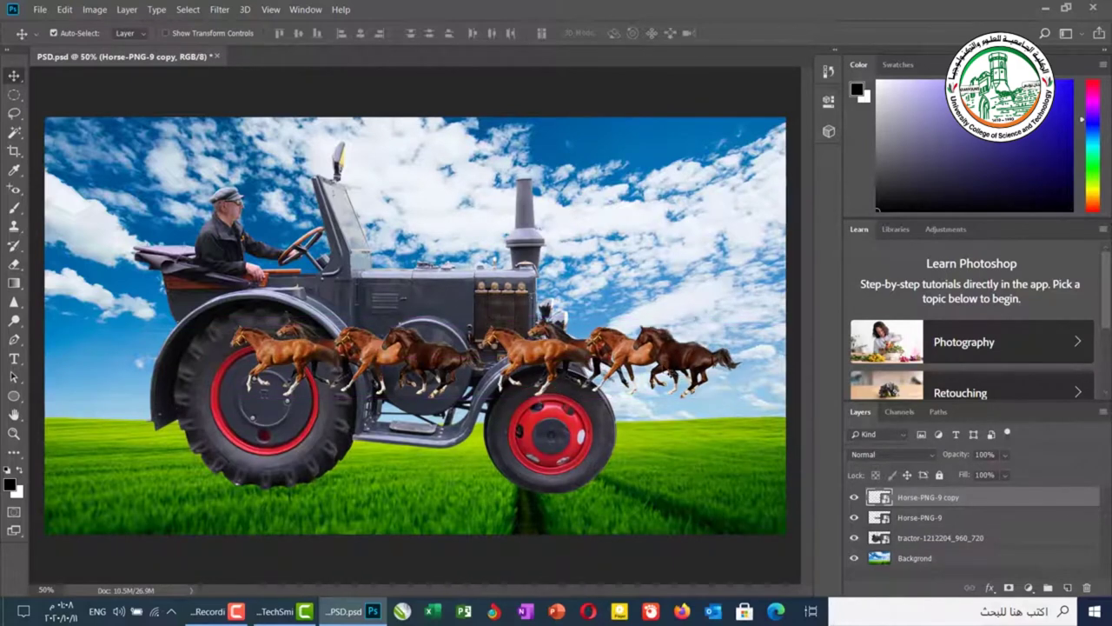
Step: Select both the Horse-PNG-9 and Horse-PNG-9 copy layers, put them in a new group, and expand the group
{"action": "left_click", "coordinate": [425, 359]}
{"action": "left_click", "coordinate": [596, 374]}
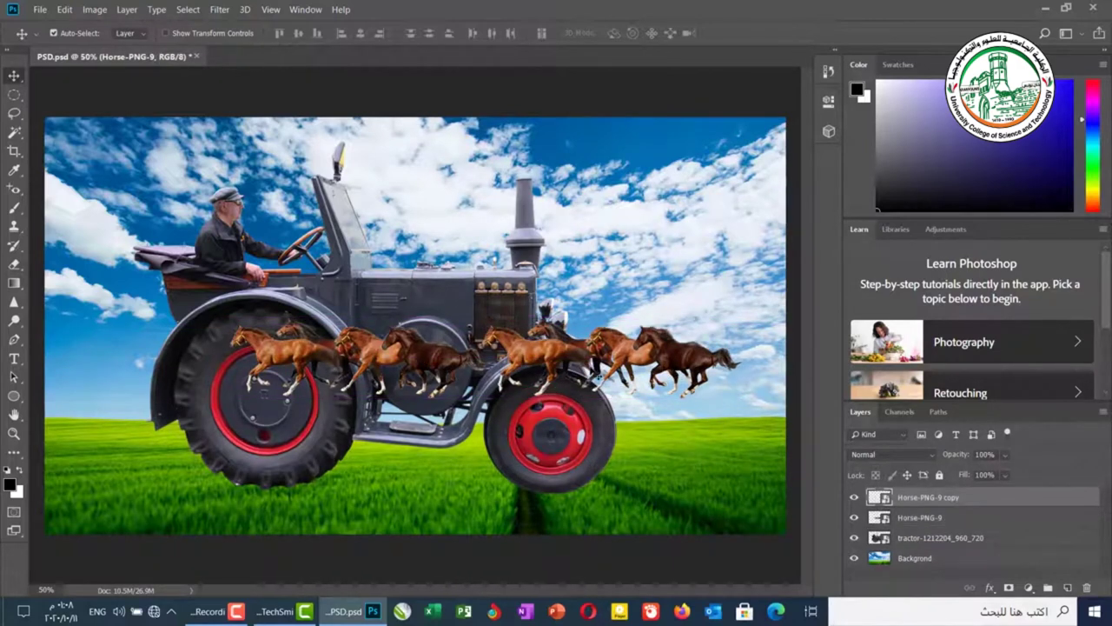
{"action": "left_click", "coordinate": [945, 519]}
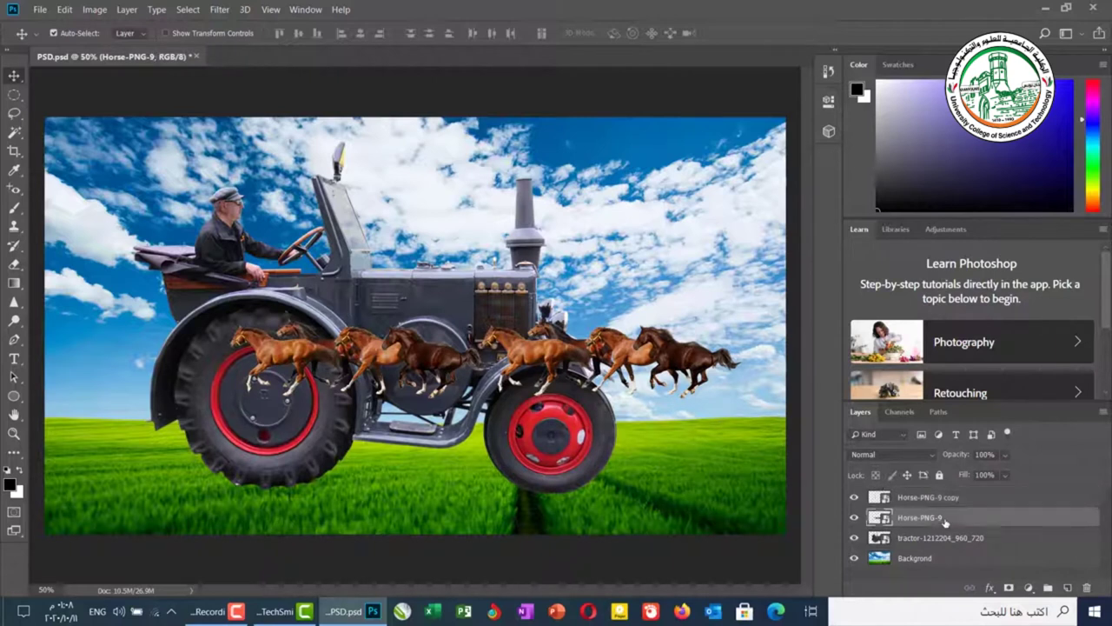
{"action": "left_click", "coordinate": [939, 499]}
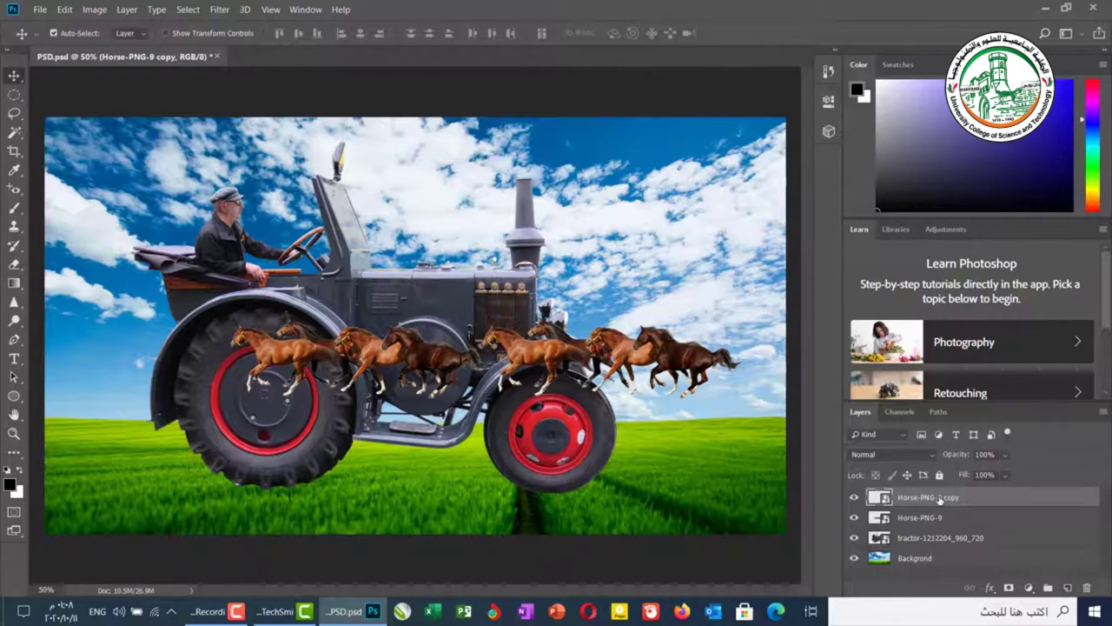
{"action": "key", "text": "ctrl"}
{"action": "left_click", "coordinate": [946, 520], "text": "ctrl"}
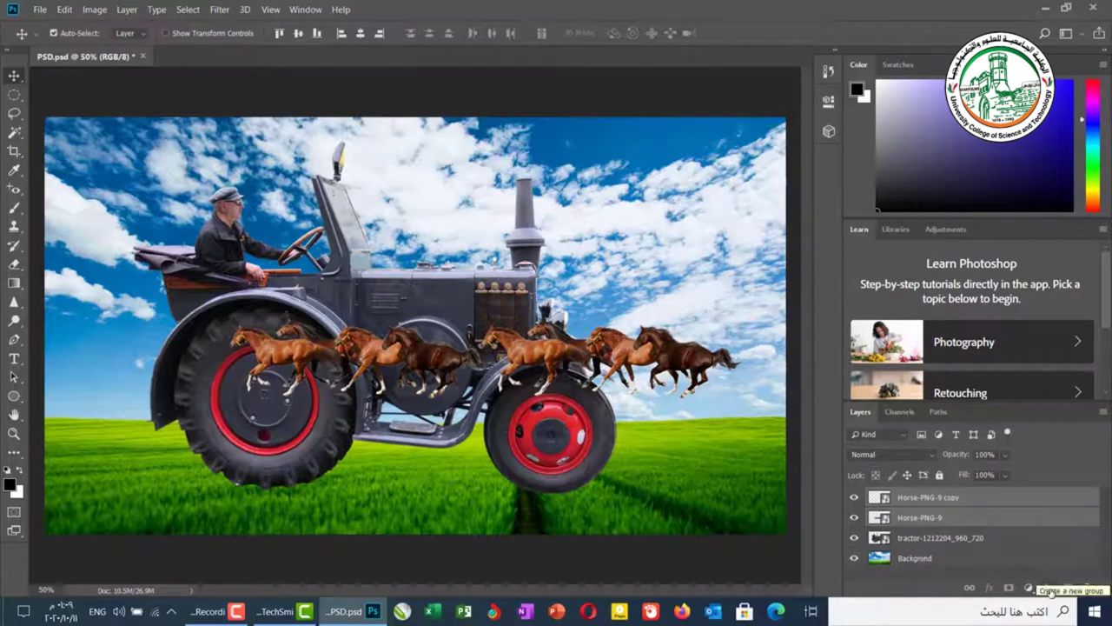
{"action": "left_click", "coordinate": [1049, 590]}
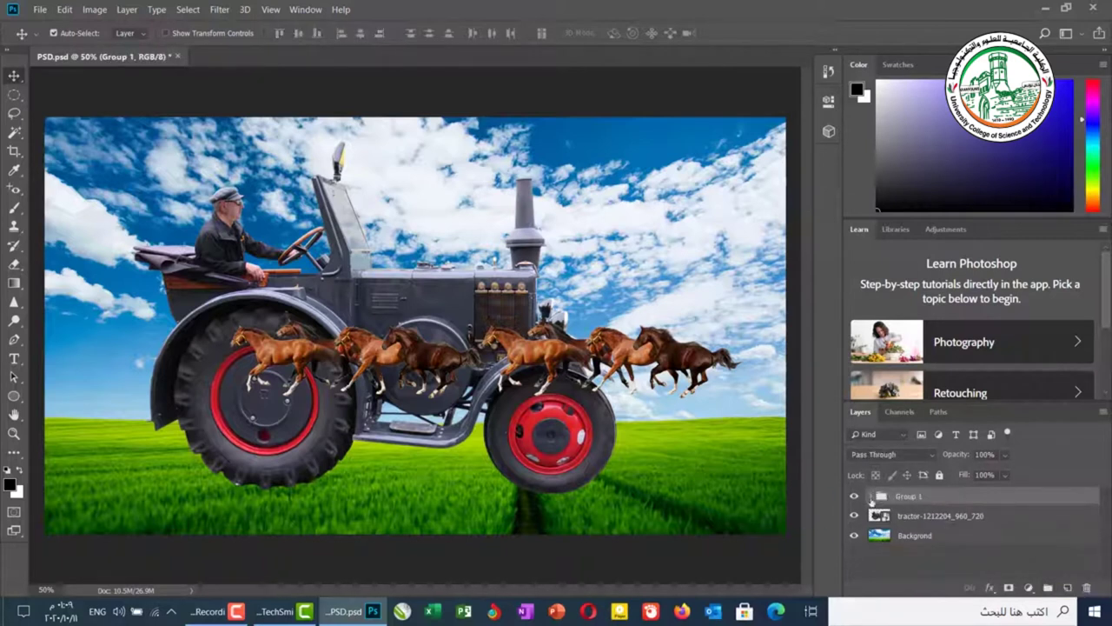
{"action": "left_click", "coordinate": [871, 498]}
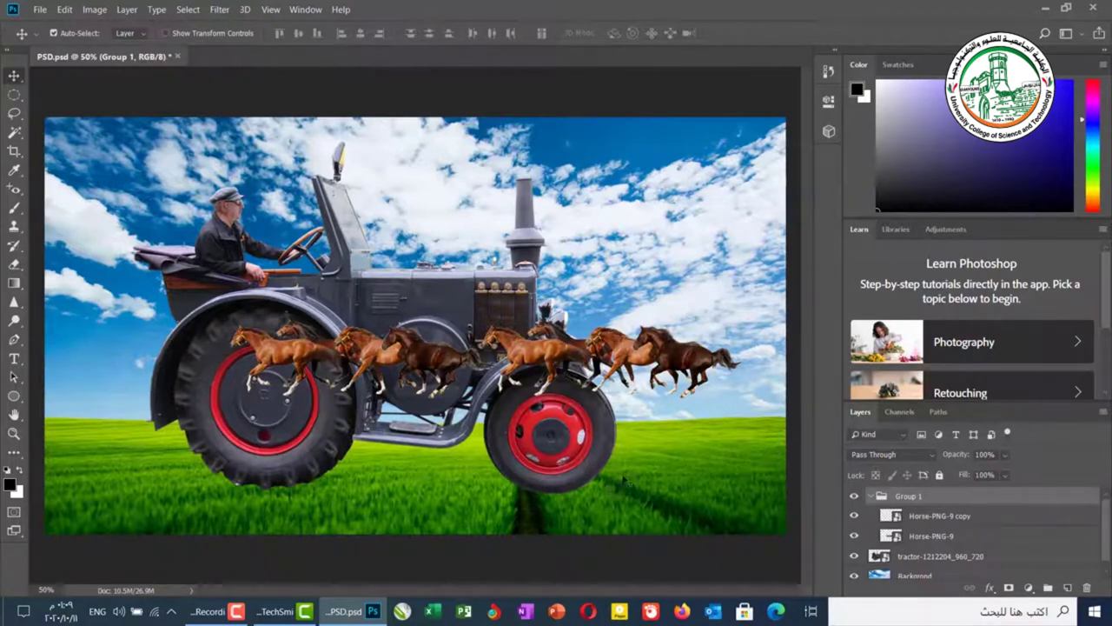
Step: Move each grouped horse layer separately on the canvas, shifting the copy slightly right and down and returning the original over the tractor
{"action": "left_click", "coordinate": [645, 372]}
{"action": "left_click_drag", "start_coordinate": [644, 372], "coordinate": [670, 372]}
{"action": "mouse_move", "coordinate": [671, 328]}
{"action": "left_mouse_down"}
{"action": "mouse_move", "coordinate": [695, 287]}
{"action": "mouse_move", "coordinate": [669, 348]}
{"action": "mouse_move", "coordinate": [681, 343]}
{"action": "mouse_move", "coordinate": [646, 350]}
{"action": "mouse_move", "coordinate": [647, 370]}
{"action": "mouse_move", "coordinate": [654, 338]}
{"action": "left_mouse_up"}
{"action": "mouse_move", "coordinate": [443, 370]}
{"action": "left_mouse_down"}
{"action": "mouse_move", "coordinate": [424, 376]}
{"action": "mouse_move", "coordinate": [428, 386]}
{"action": "left_mouse_up"}
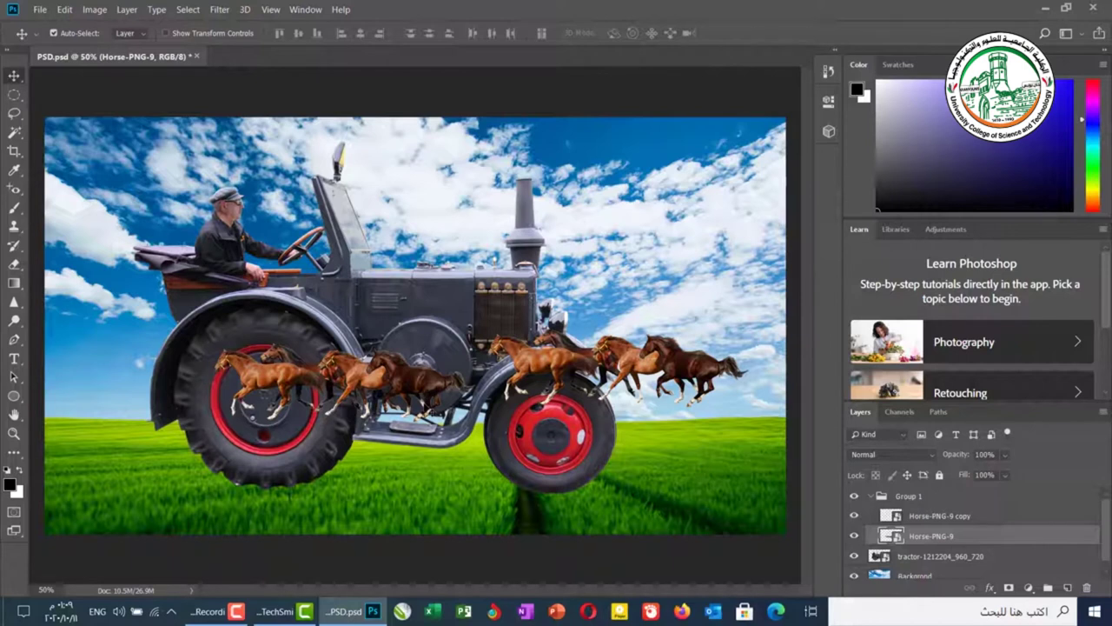
{"action": "left_click_drag", "start_coordinate": [411, 428], "coordinate": [427, 407]}
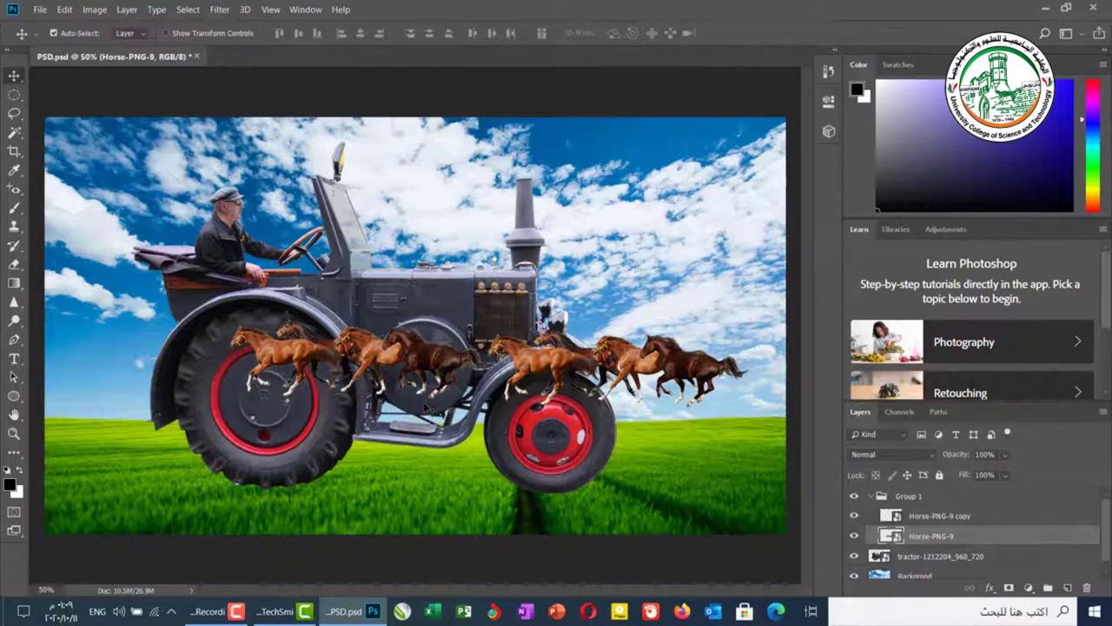
Step: Set the Move tool's Auto-Select to Group and shift both sets of horses together slightly left and up
{"action": "left_click", "coordinate": [574, 352]}
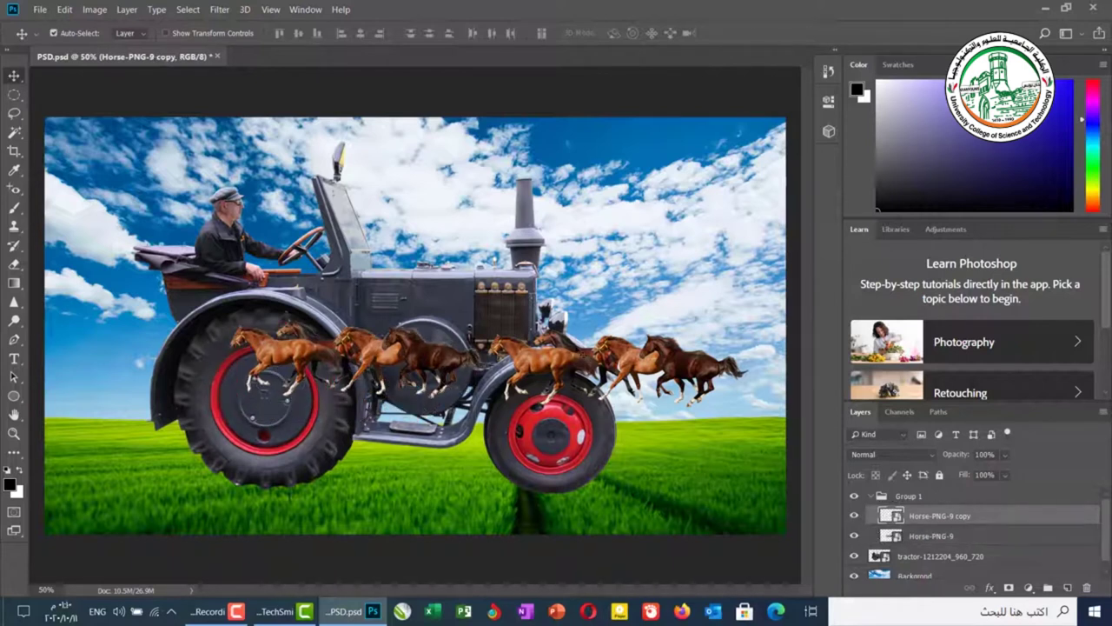
{"action": "left_click", "coordinate": [130, 34]}
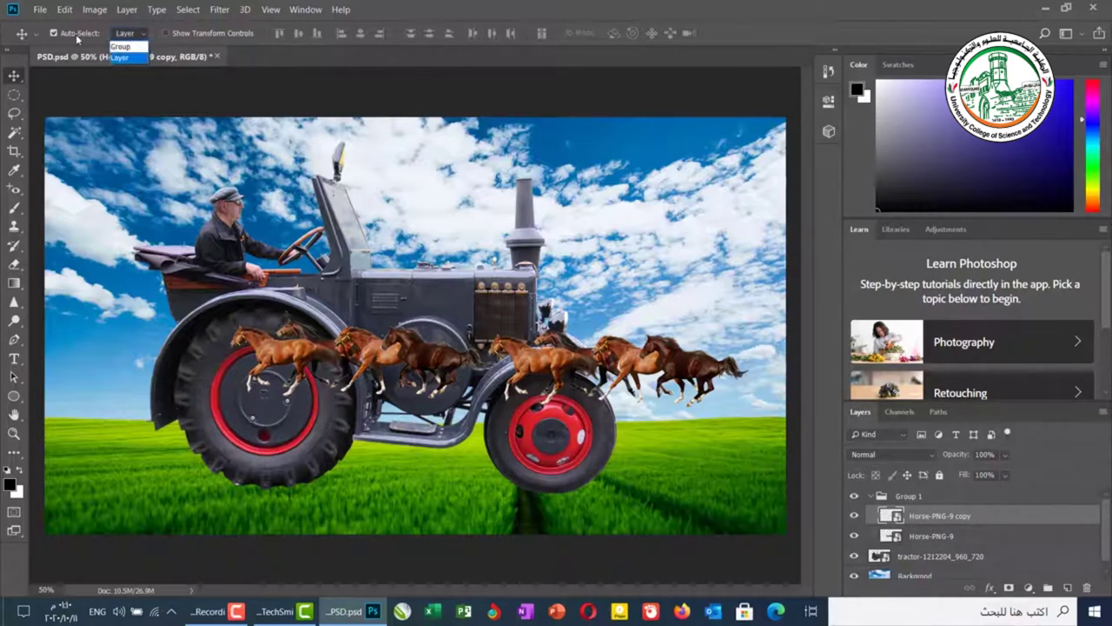
{"action": "left_click", "coordinate": [117, 46]}
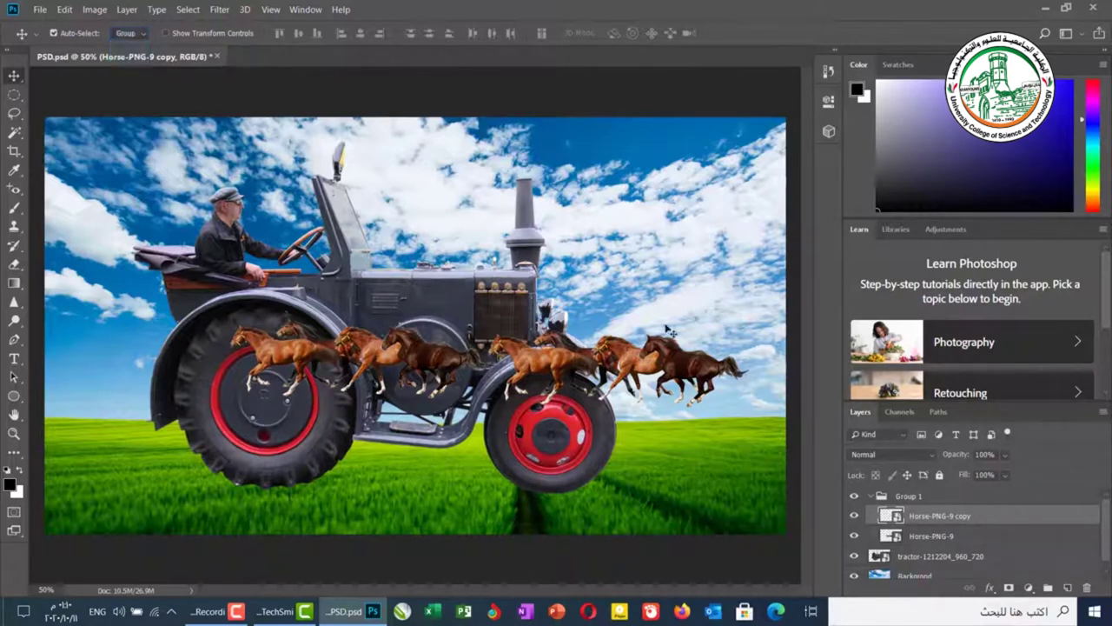
{"action": "left_click_drag", "start_coordinate": [608, 382], "coordinate": [588, 365]}
{"action": "mouse_move", "coordinate": [573, 286]}
{"action": "left_mouse_down"}
{"action": "mouse_move", "coordinate": [557, 291]}
{"action": "mouse_move", "coordinate": [591, 330]}
{"action": "mouse_move", "coordinate": [599, 287]}
{"action": "mouse_move", "coordinate": [547, 339]}
{"action": "mouse_move", "coordinate": [599, 294]}
{"action": "mouse_move", "coordinate": [530, 283]}
{"action": "mouse_move", "coordinate": [569, 320]}
{"action": "mouse_move", "coordinate": [608, 245]}
{"action": "mouse_move", "coordinate": [563, 301]}
{"action": "left_mouse_up"}
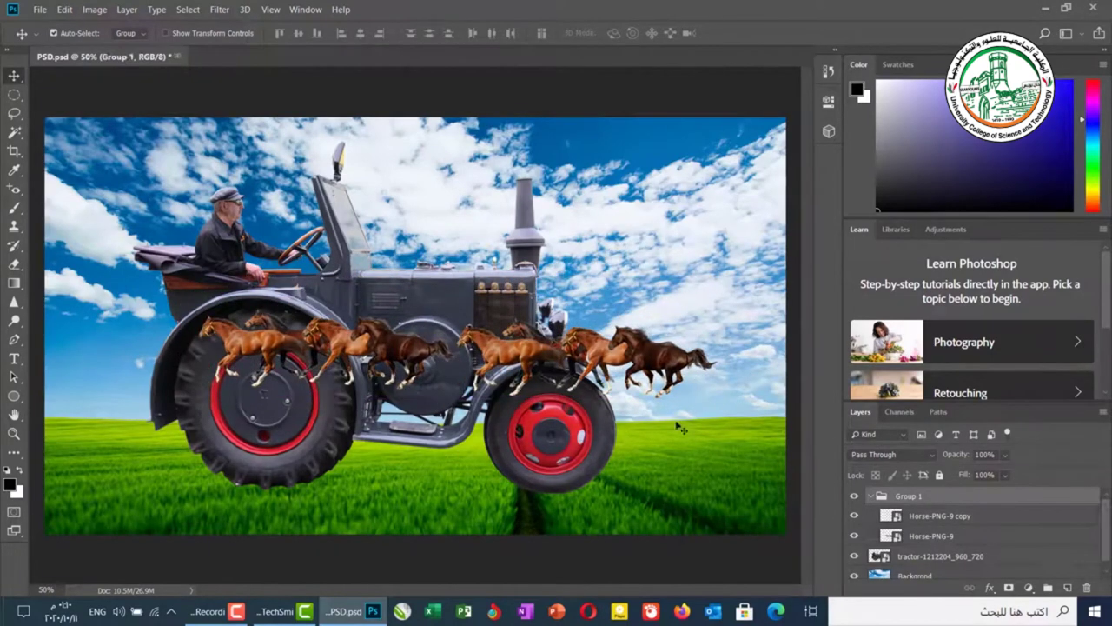
Step: Select the Horse-PNG-9 layer and move the whole horse group further up and slightly left over the tractor
{"action": "left_click", "coordinate": [919, 542]}
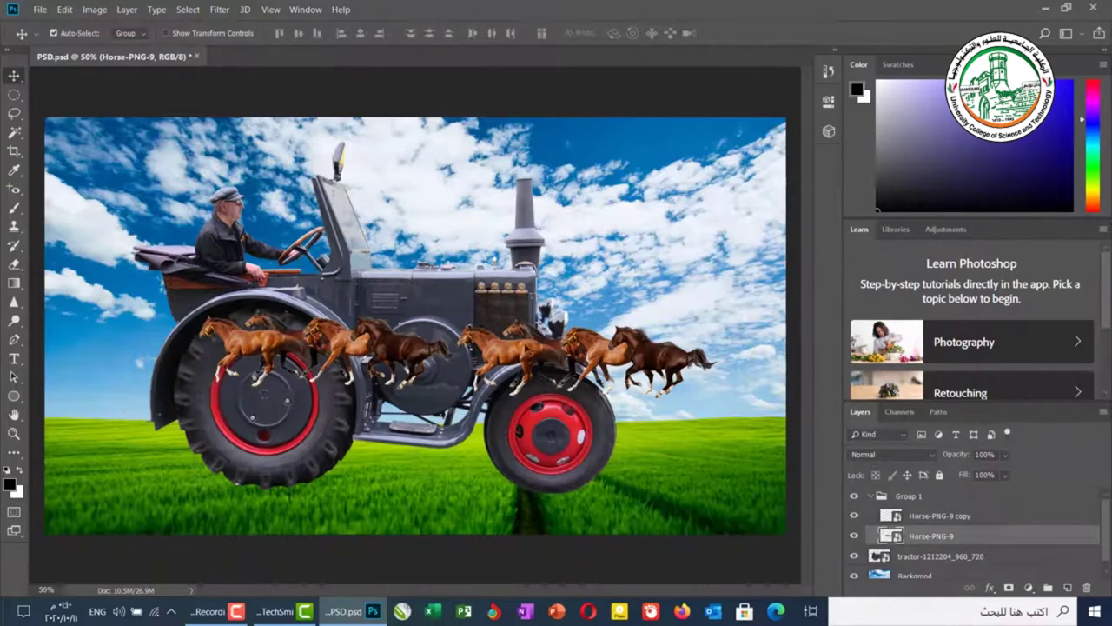
{"action": "left_click_drag", "start_coordinate": [533, 345], "coordinate": [546, 302]}
{"action": "left_click_drag", "start_coordinate": [545, 258], "coordinate": [502, 262]}
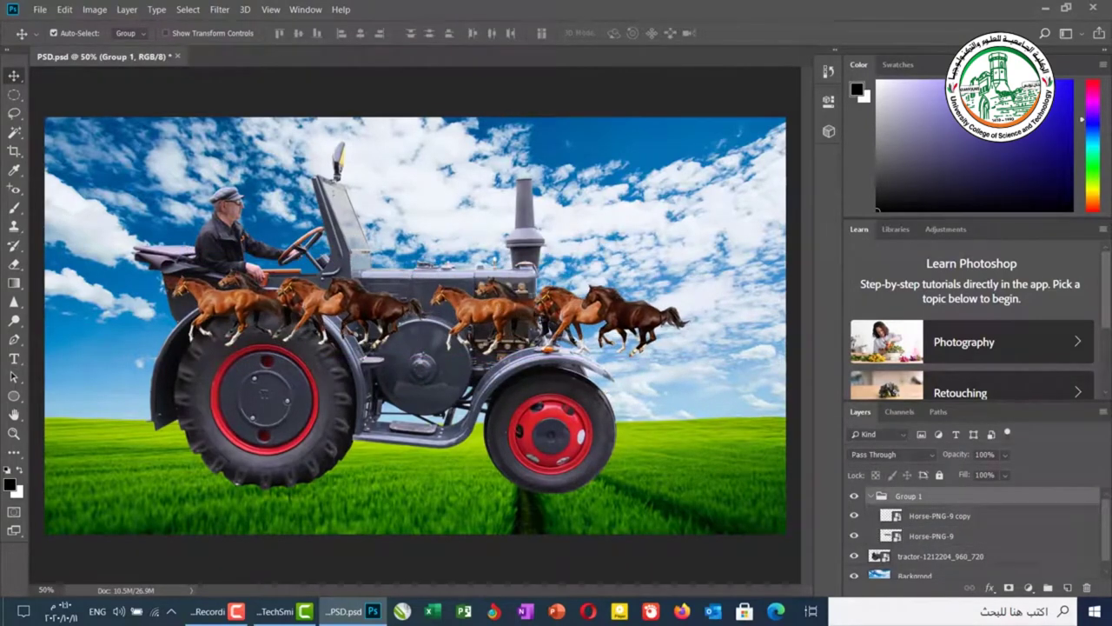
Step: Set Auto-Select to Layer, nudge the original horses on their own, and set Auto-Select back to Group
{"action": "left_click", "coordinate": [146, 35]}
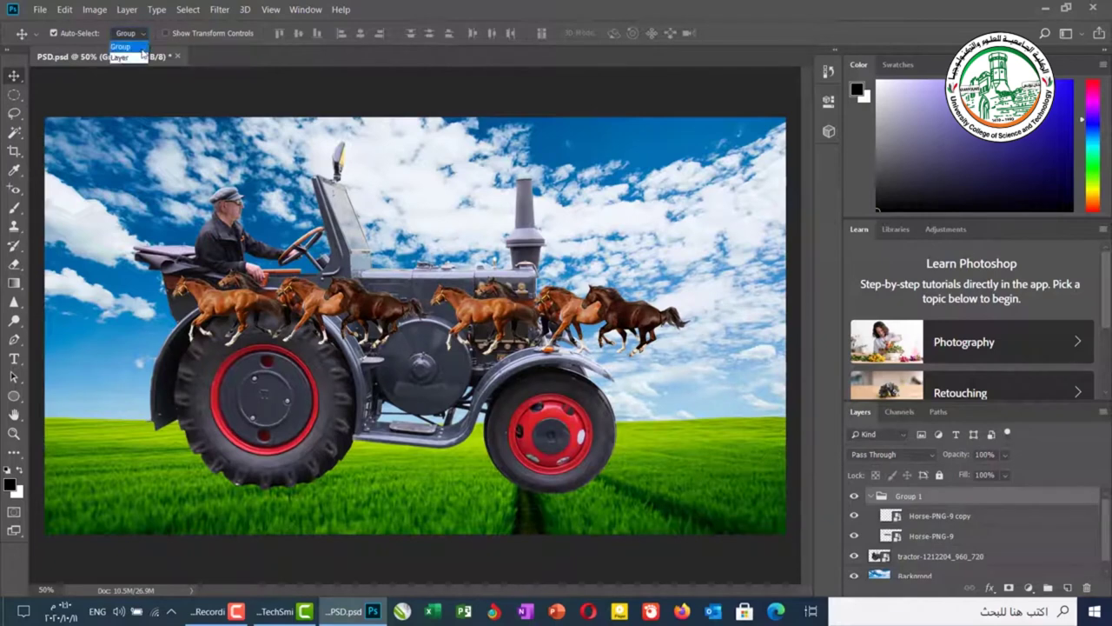
{"action": "left_click", "coordinate": [140, 62]}
{"action": "mouse_move", "coordinate": [368, 298]}
{"action": "left_mouse_down"}
{"action": "mouse_move", "coordinate": [379, 261]}
{"action": "mouse_move", "coordinate": [366, 291]}
{"action": "left_mouse_up"}
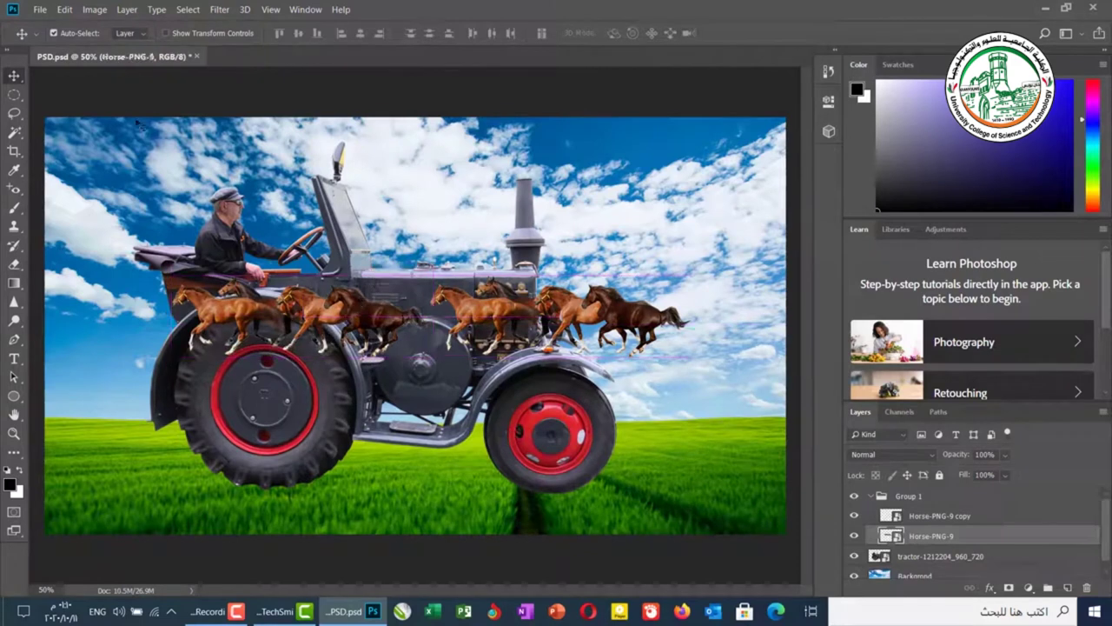
{"action": "left_click", "coordinate": [136, 36]}
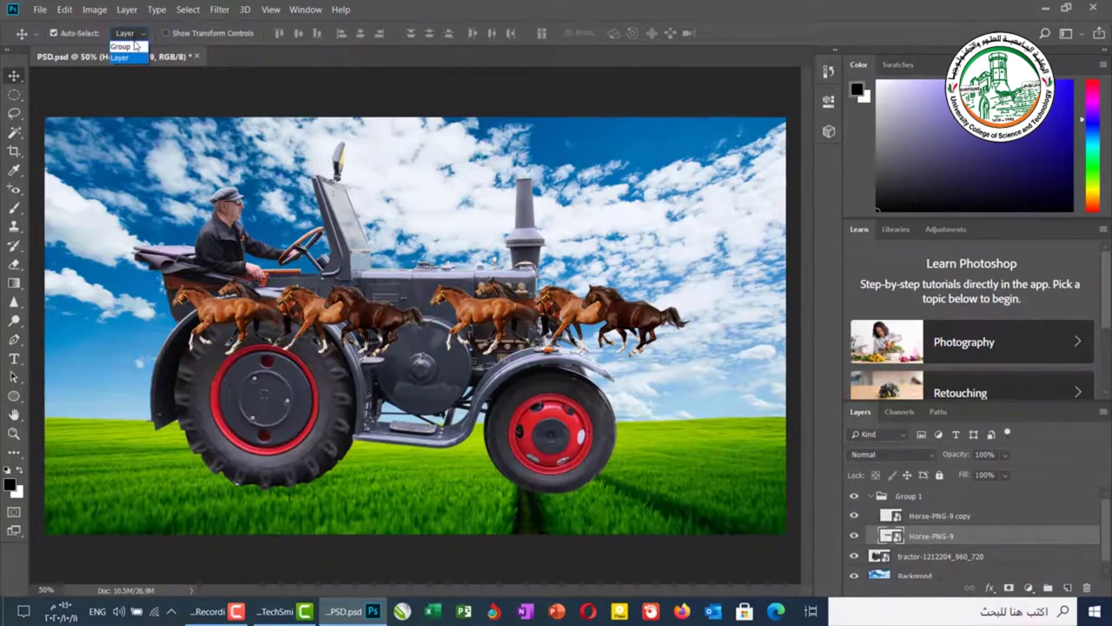
{"action": "left_click", "coordinate": [130, 46]}
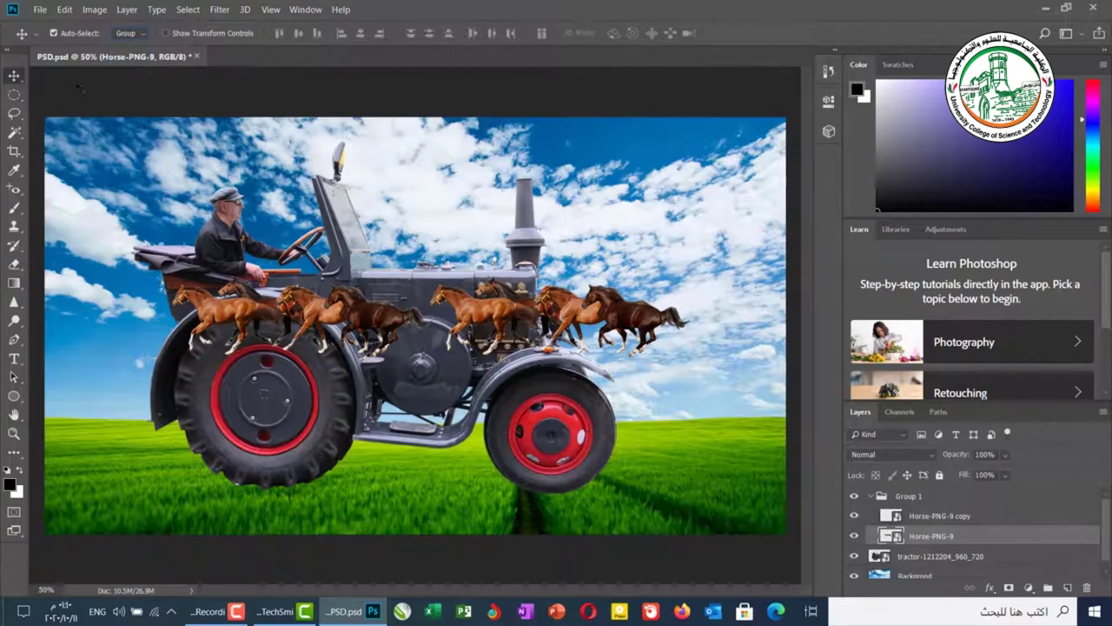
Step: Show the transform controls, select Group 1, and try squashing and stretching its height to 109.22%
{"action": "left_click", "coordinate": [167, 33]}
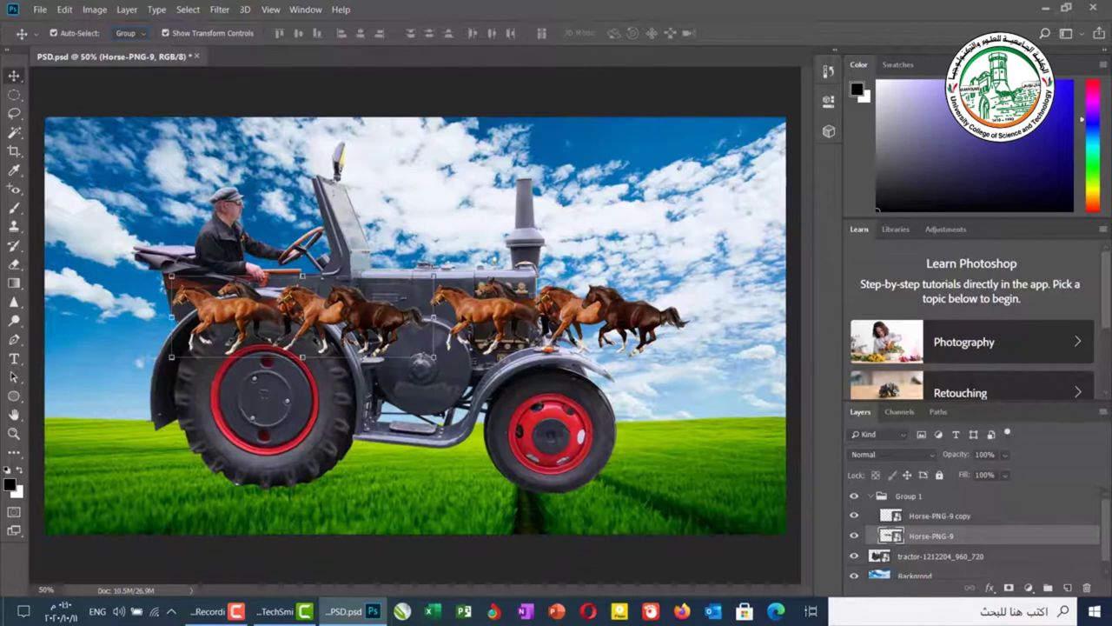
{"action": "left_click", "coordinate": [914, 499]}
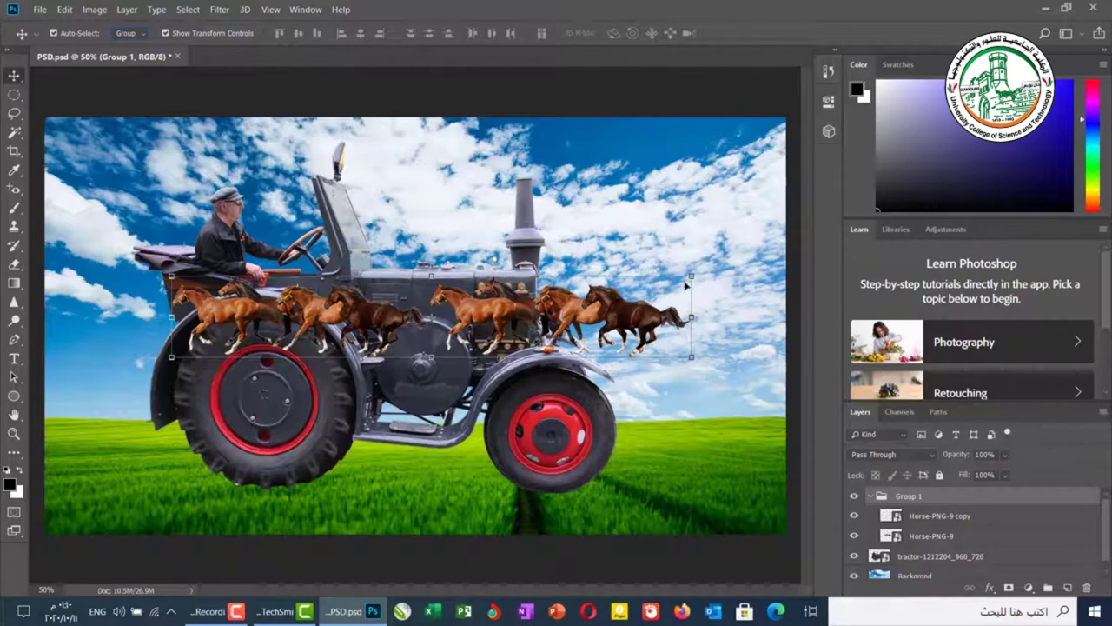
{"action": "mouse_move", "coordinate": [695, 273]}
{"action": "left_mouse_down"}
{"action": "mouse_move", "coordinate": [746, 205]}
{"action": "mouse_move", "coordinate": [656, 319]}
{"action": "mouse_move", "coordinate": [695, 272]}
{"action": "mouse_move", "coordinate": [692, 284]}
{"action": "left_mouse_up"}
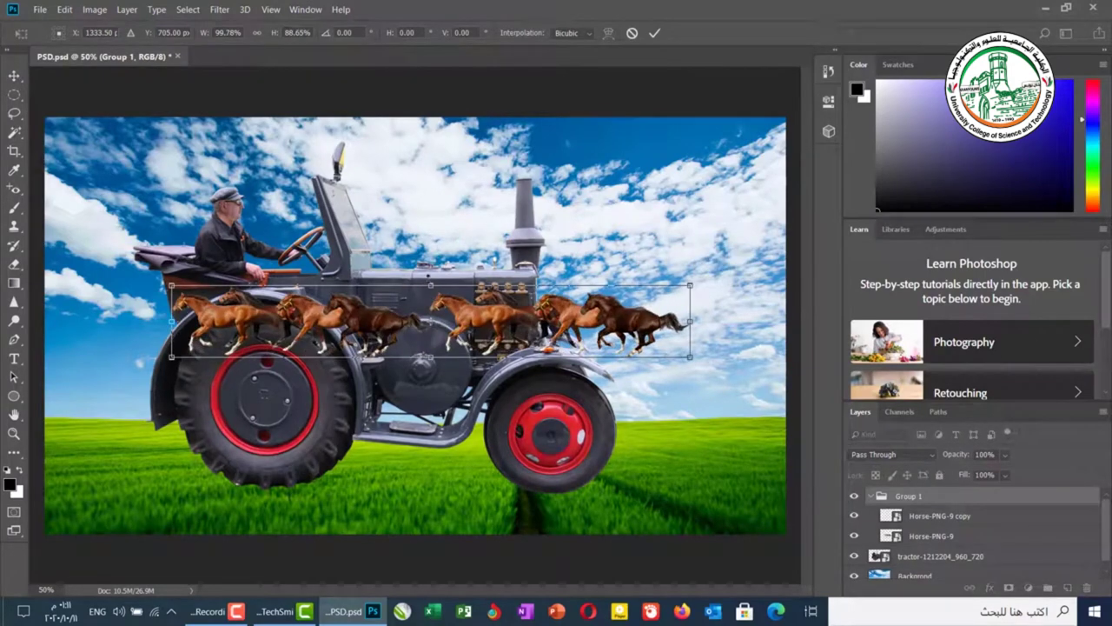
{"action": "mouse_move", "coordinate": [431, 284]}
{"action": "left_mouse_down"}
{"action": "mouse_move", "coordinate": [431, 215]}
{"action": "mouse_move", "coordinate": [431, 304]}
{"action": "mouse_move", "coordinate": [432, 267]}
{"action": "left_mouse_up"}
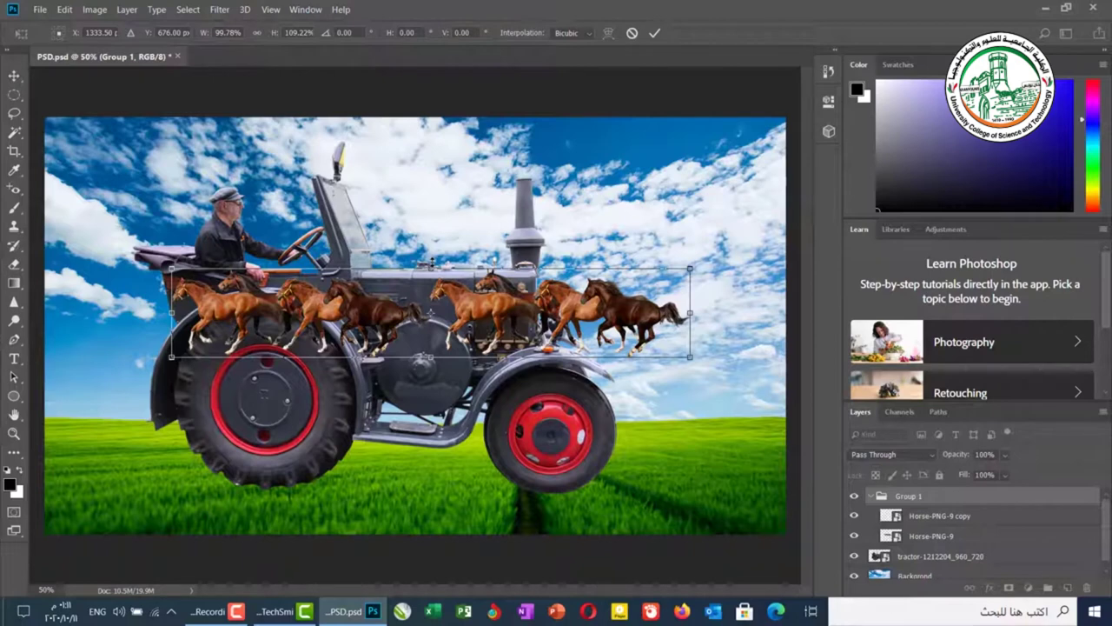
{"action": "left_click_drag", "start_coordinate": [432, 268], "coordinate": [431, 284]}
{"action": "key", "text": "ctrl+z"}
Step: Try scaling Group 1 to 96.61% width and 105.67% height, discard the transformation, and hide the transform controls
{"action": "mouse_move", "coordinate": [690, 268]}
{"action": "left_mouse_down"}
{"action": "mouse_move", "coordinate": [735, 233]}
{"action": "mouse_move", "coordinate": [682, 260]}
{"action": "mouse_move", "coordinate": [525, 296]}
{"action": "mouse_move", "coordinate": [630, 247]}
{"action": "mouse_move", "coordinate": [495, 301]}
{"action": "mouse_move", "coordinate": [663, 230]}
{"action": "mouse_move", "coordinate": [574, 300]}
{"action": "mouse_move", "coordinate": [687, 230]}
{"action": "mouse_move", "coordinate": [556, 280]}
{"action": "mouse_move", "coordinate": [678, 273]}
{"action": "left_mouse_up"}
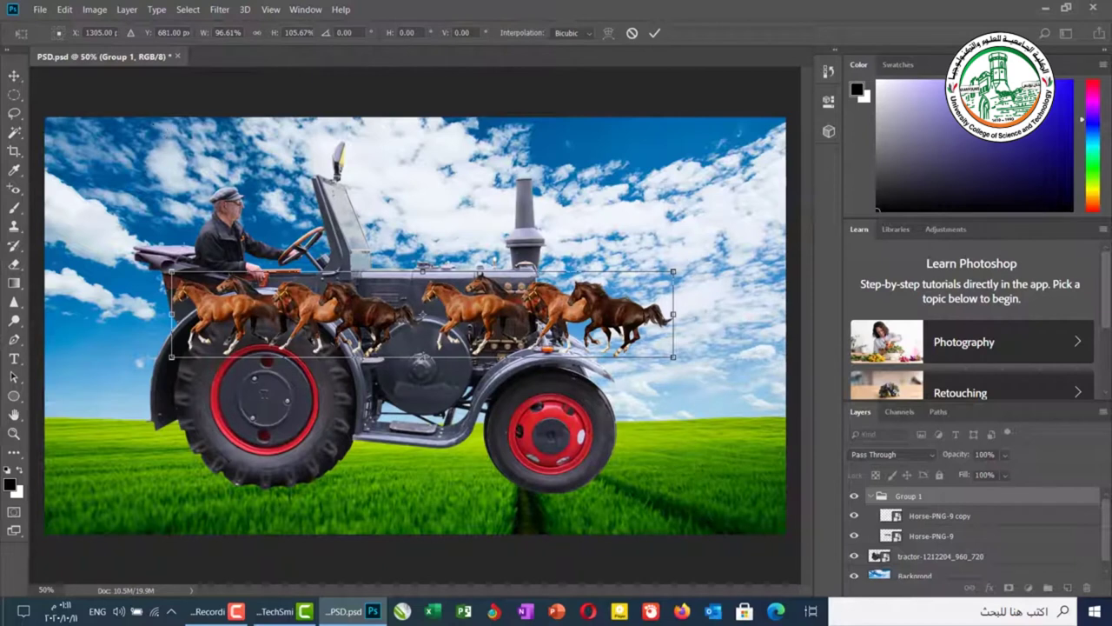
{"action": "left_click", "coordinate": [14, 77]}
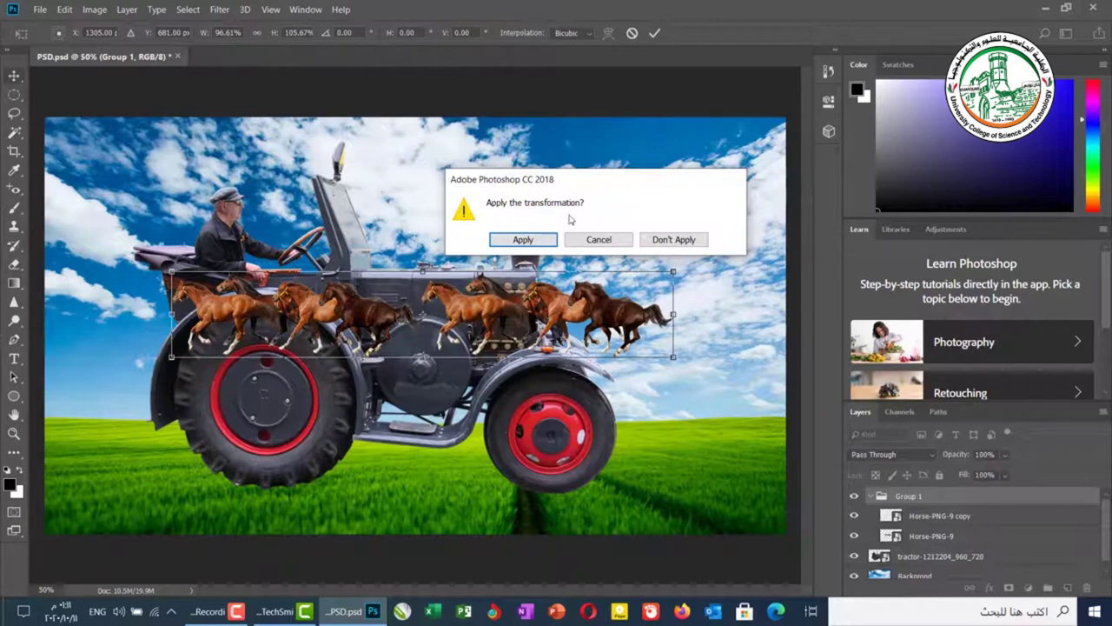
{"action": "left_click", "coordinate": [653, 240]}
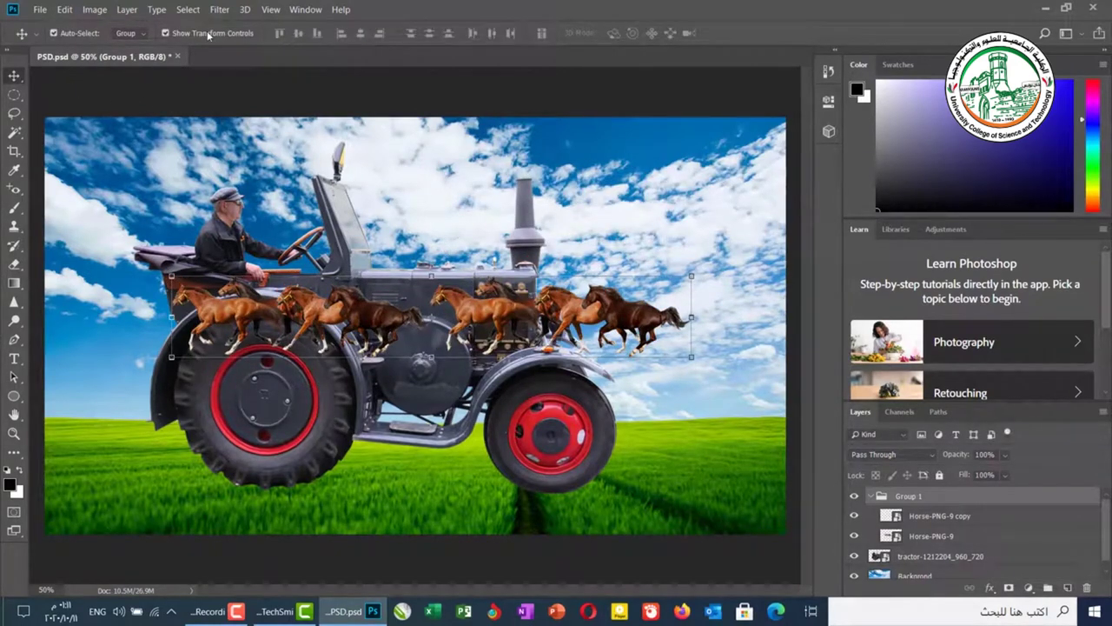
{"action": "left_click", "coordinate": [165, 33]}
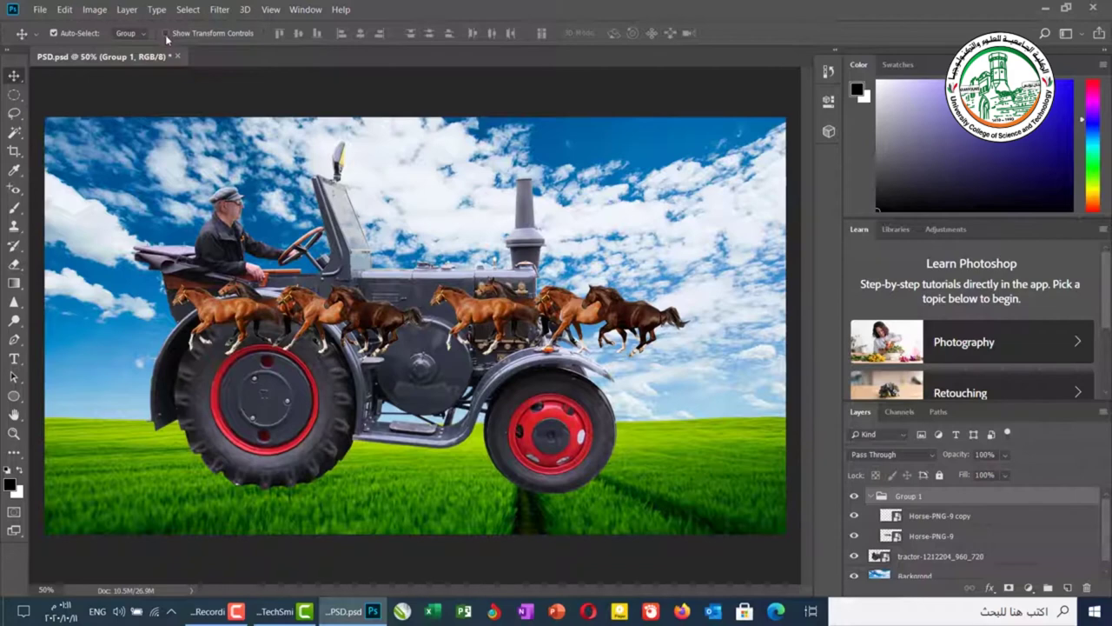
Step: Start a Free Transform on Group 1 and scale it proportionally down to about 94%
{"action": "left_click", "coordinate": [66, 10]}
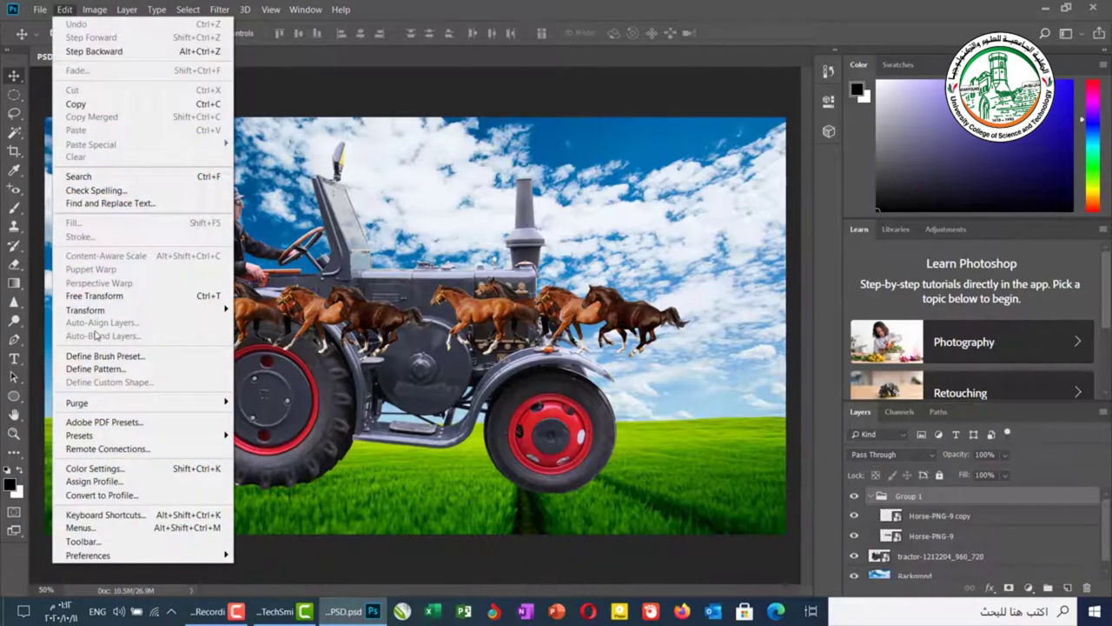
{"action": "left_click", "coordinate": [210, 296]}
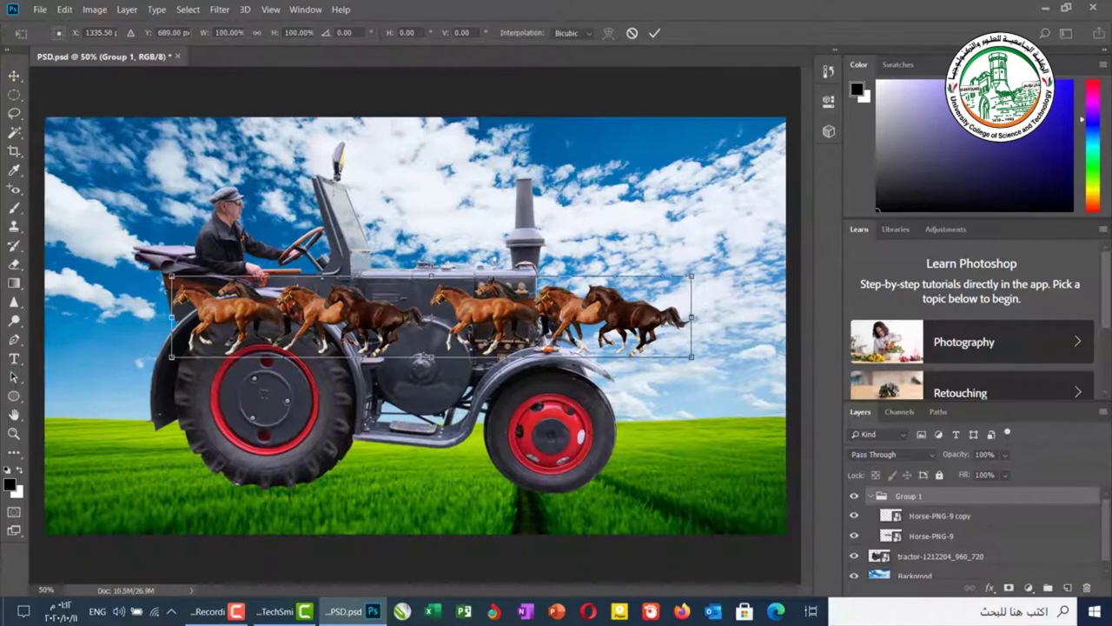
{"action": "left_click_drag", "start_coordinate": [692, 275], "coordinate": [660, 252]}
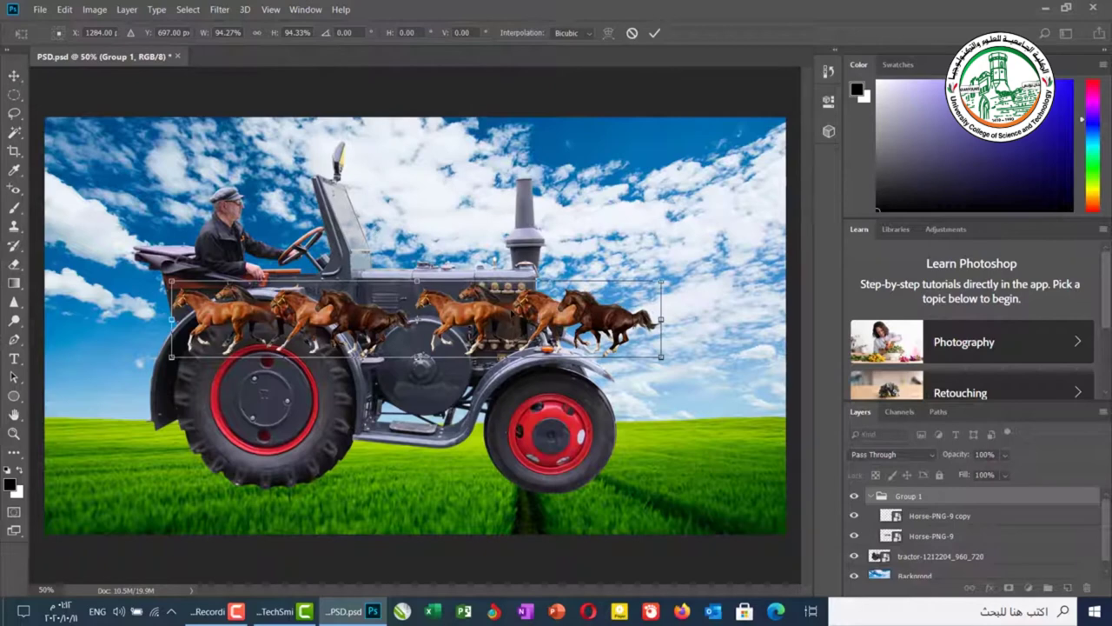
Step: Flip the horse group horizontally within the transform and flip it back
{"action": "right_click", "coordinate": [511, 310]}
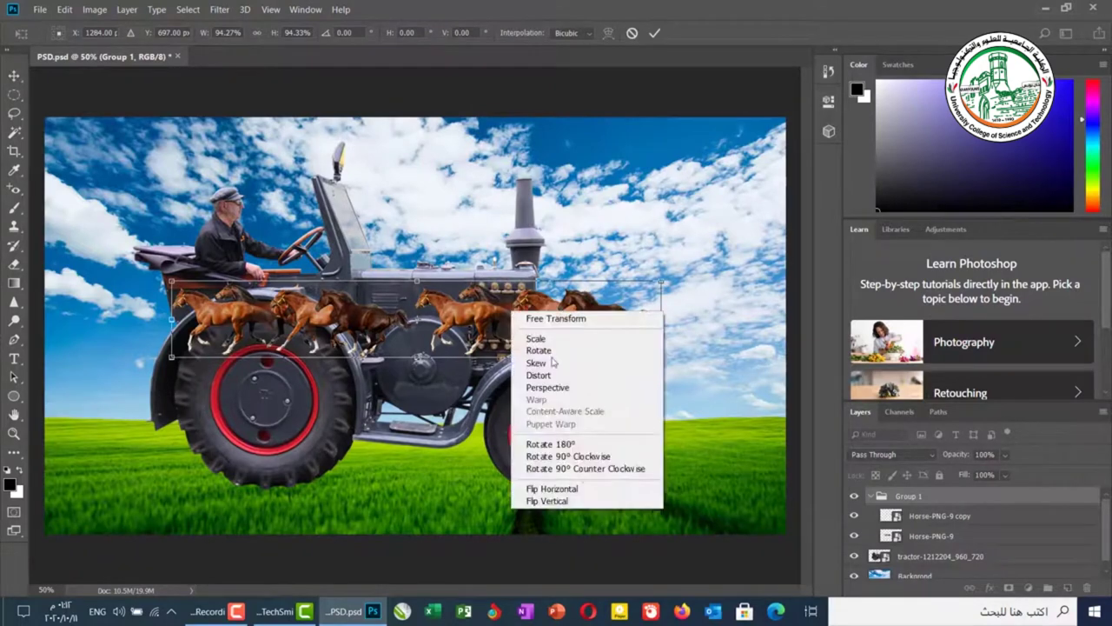
{"action": "left_click", "coordinate": [576, 490]}
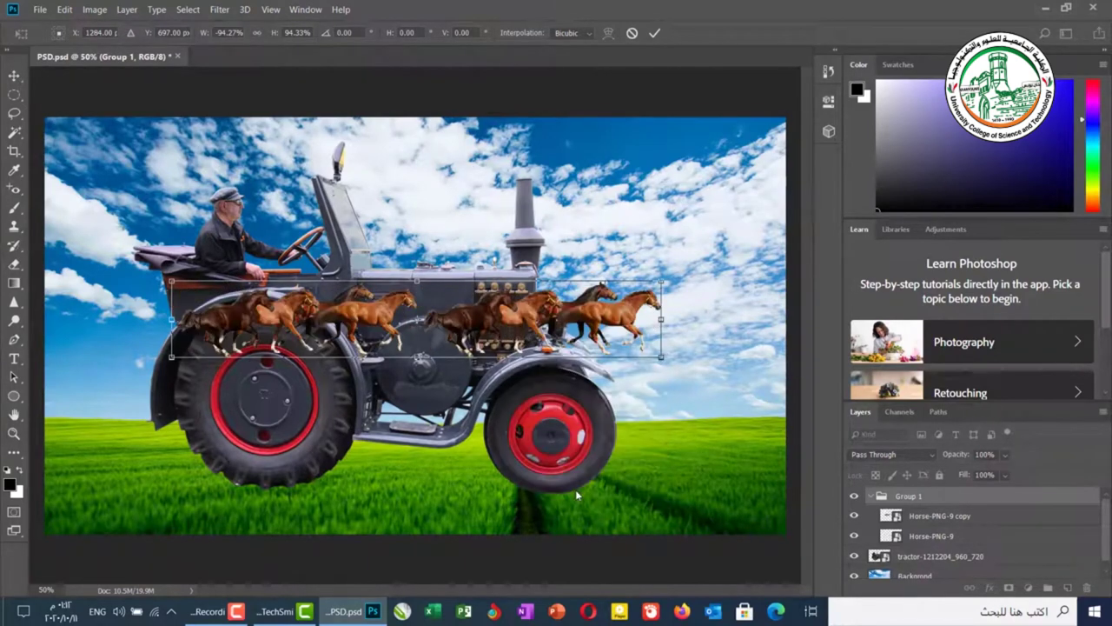
{"action": "right_click", "coordinate": [552, 314]}
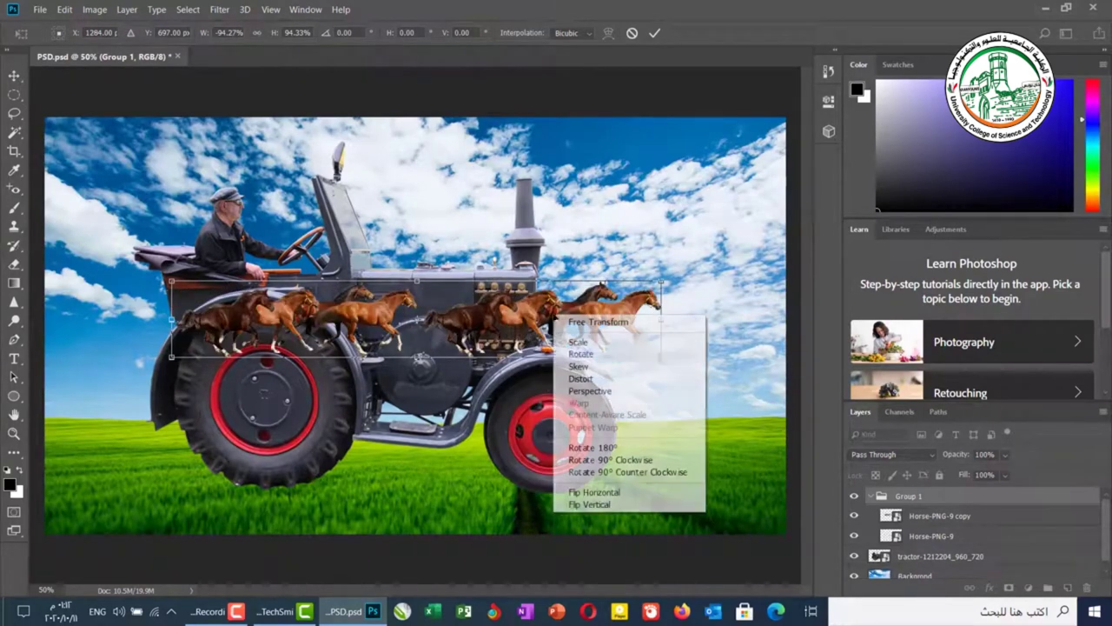
{"action": "left_click", "coordinate": [576, 490]}
Step: Flip the horse group vertically within the transform, flip it back, and cancel the Free Transform
{"action": "right_click", "coordinate": [543, 318]}
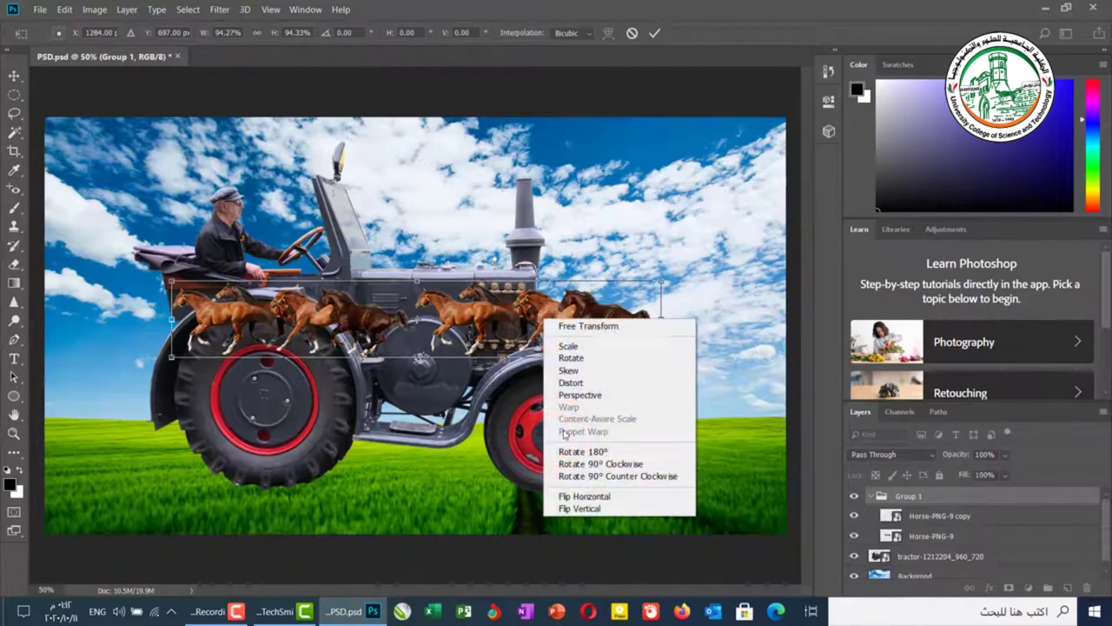
{"action": "left_click", "coordinate": [588, 519]}
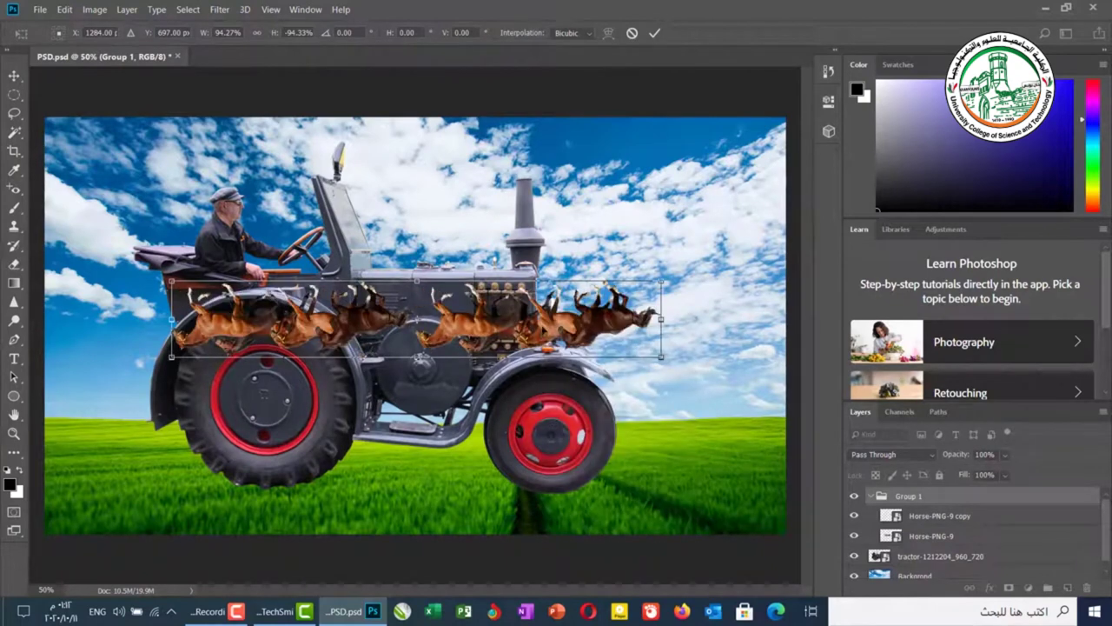
{"action": "right_click", "coordinate": [542, 327]}
{"action": "left_click", "coordinate": [587, 518]}
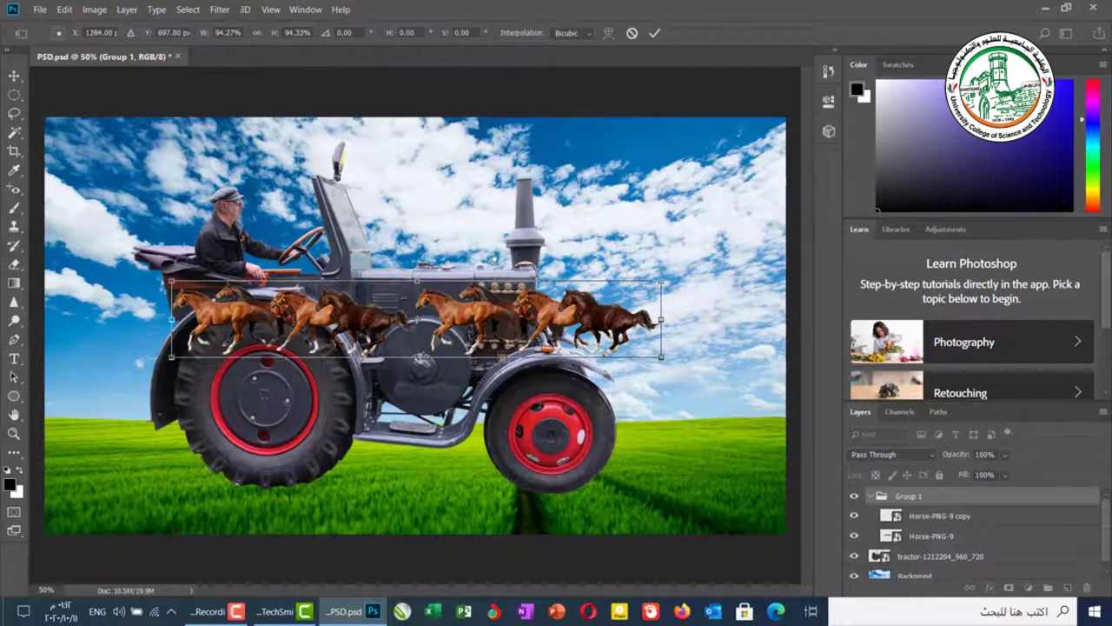
{"action": "left_click", "coordinate": [632, 34]}
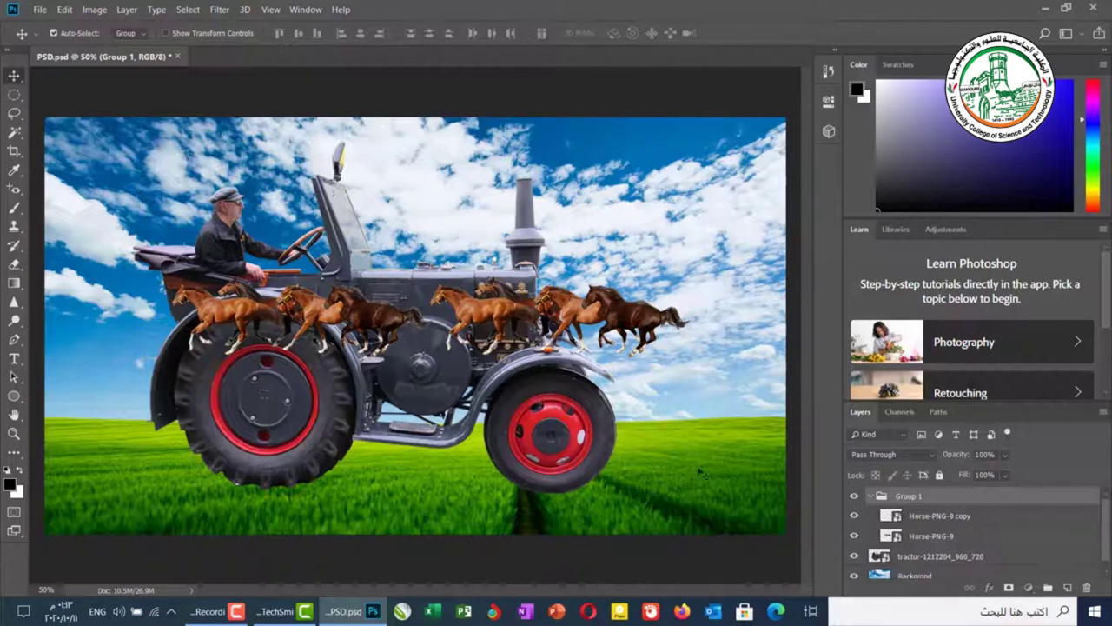
Step: Select the tractor layer and the Background layer in turn, and display the rulers around the canvas
{"action": "left_click", "coordinate": [923, 559]}
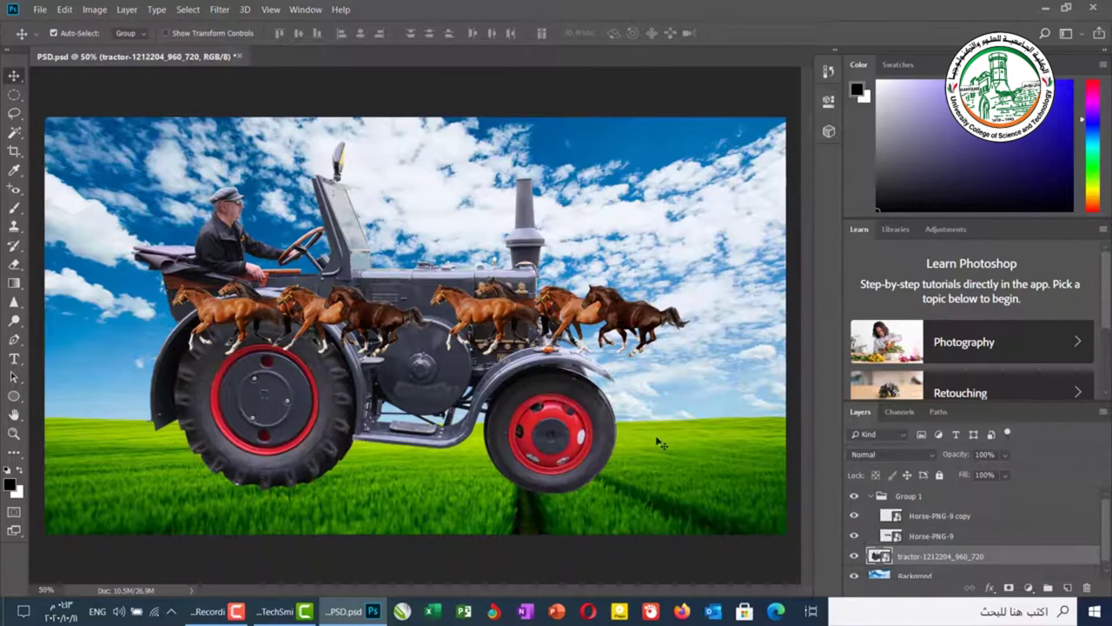
{"action": "left_click", "coordinate": [915, 576]}
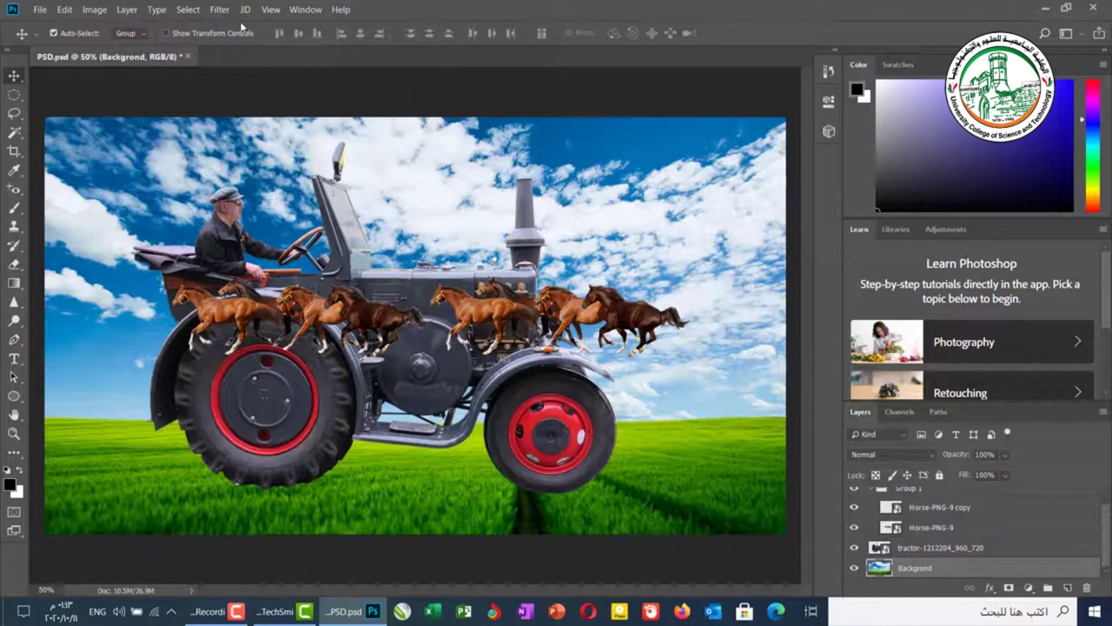
{"action": "left_click", "coordinate": [271, 11]}
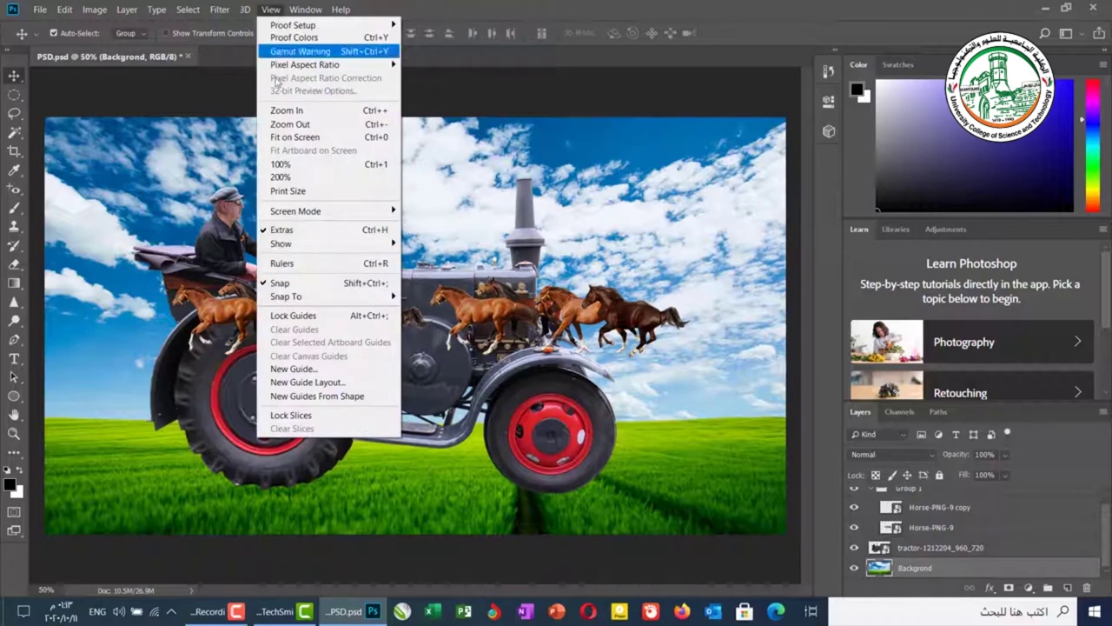
{"action": "left_click", "coordinate": [291, 261]}
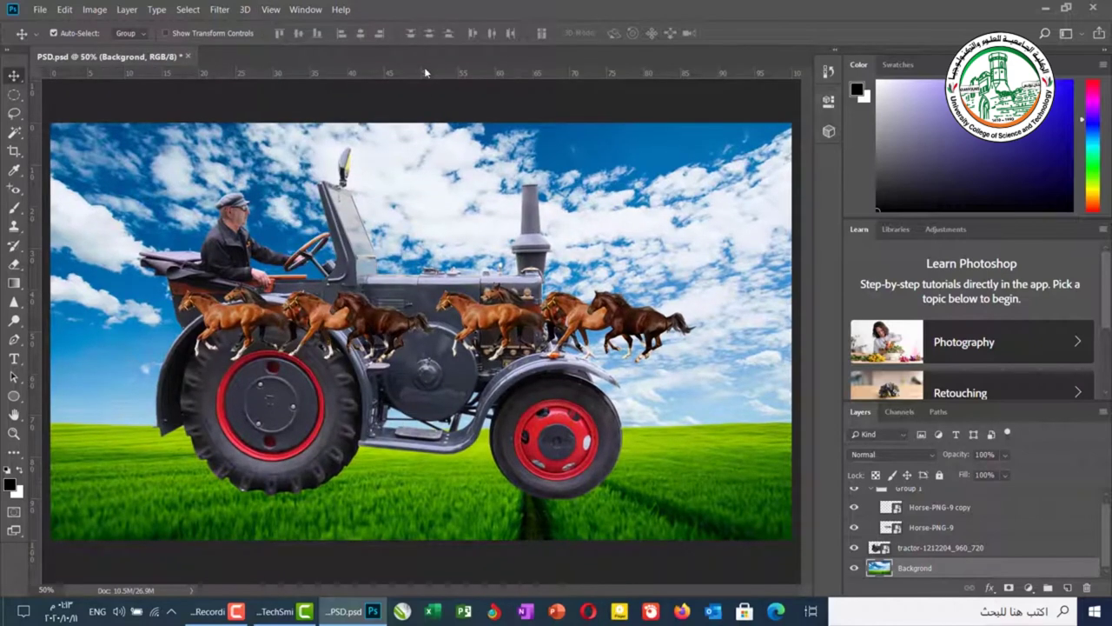
Step: View the ruler's measurement unit options, close them without choosing one, and select the tractor layer
{"action": "right_click", "coordinate": [426, 72]}
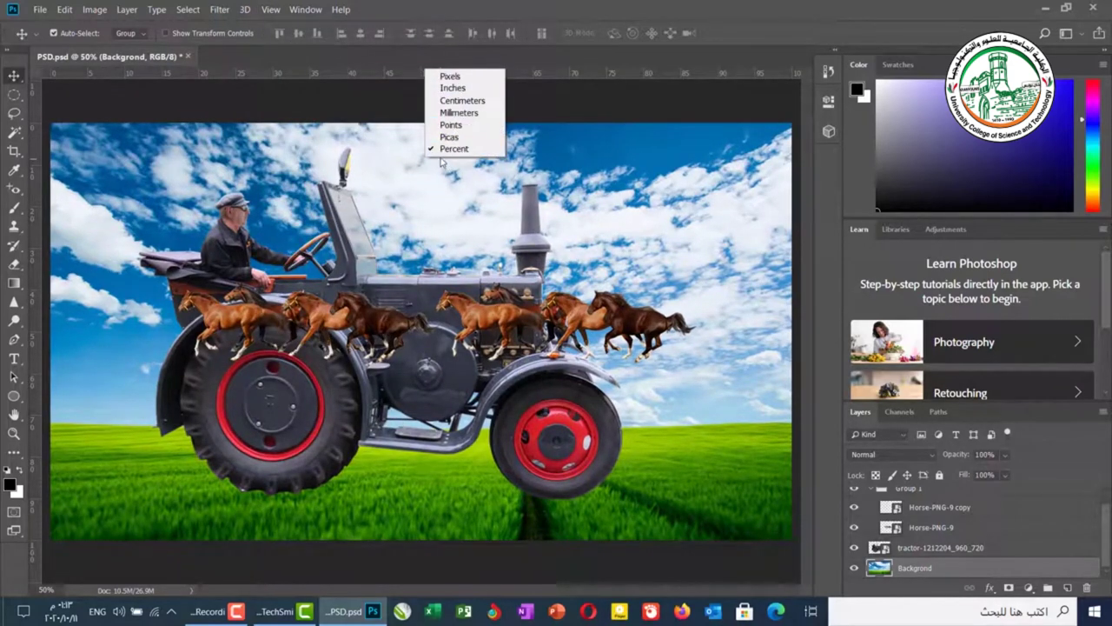
{"action": "left_click", "coordinate": [402, 389]}
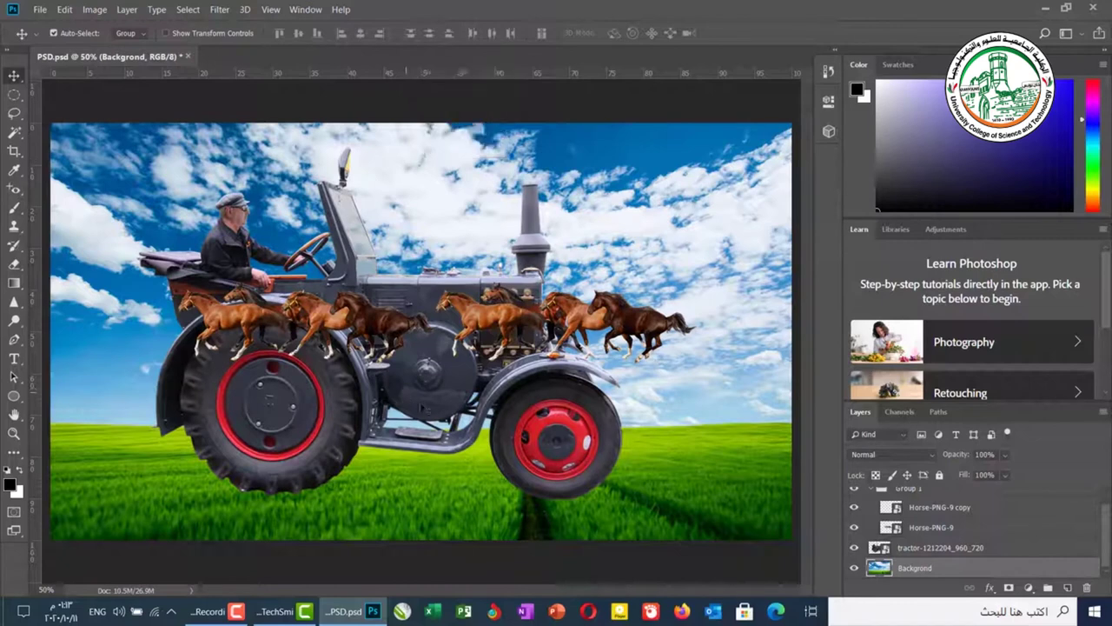
{"action": "left_click", "coordinate": [940, 551]}
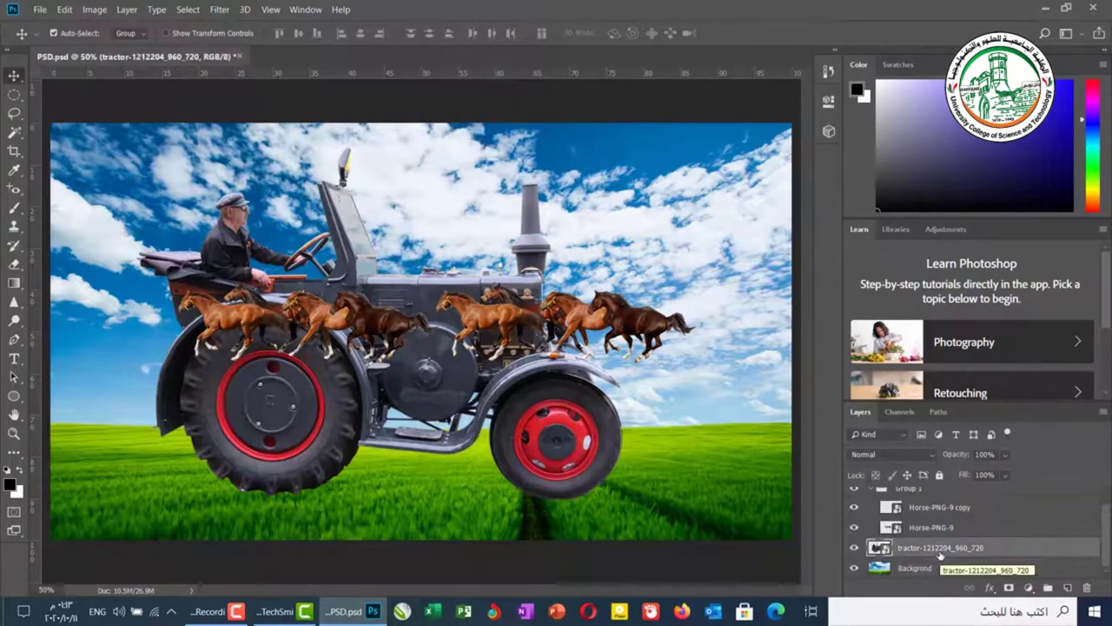
Step: Select the Background layer together with the tractor layer and align their horizontal centers
{"action": "key", "text": "ctrl"}
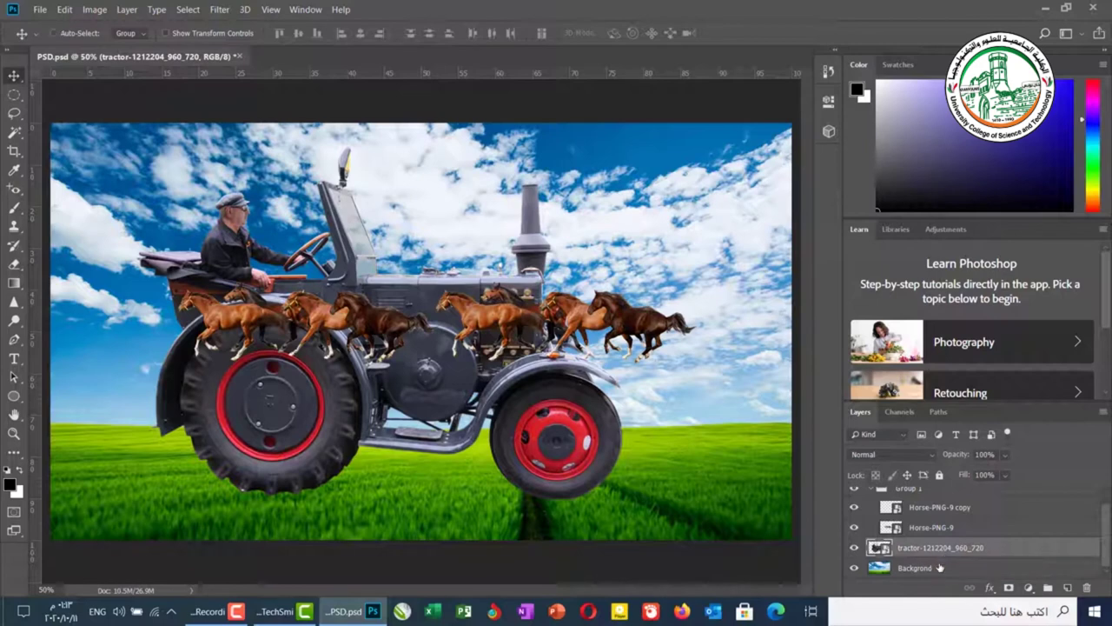
{"action": "left_click", "coordinate": [940, 568], "text": "ctrl"}
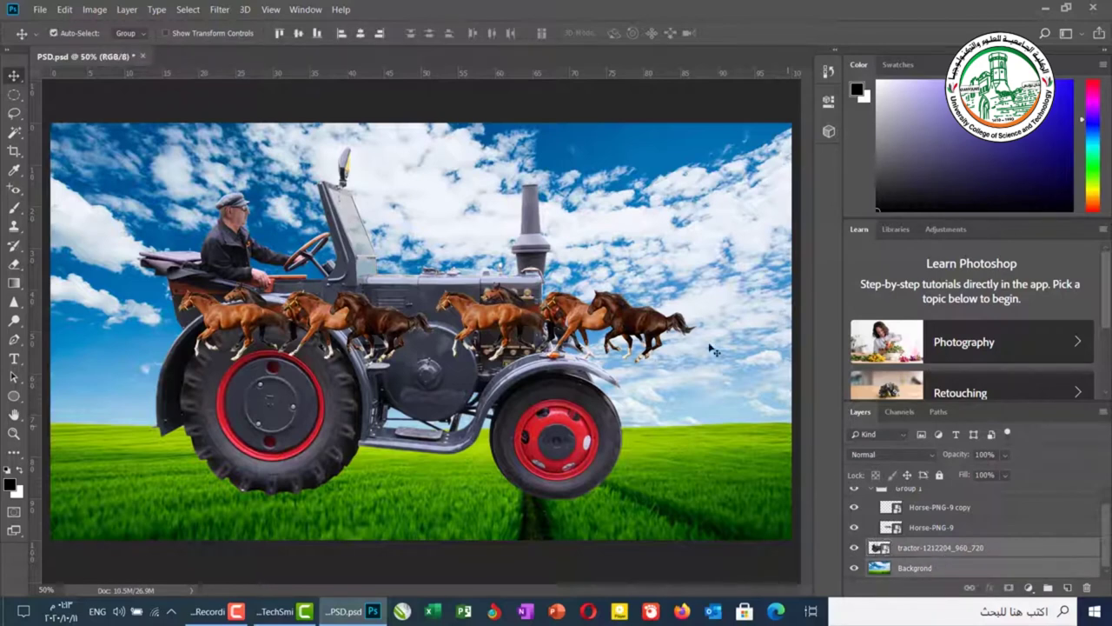
{"action": "left_click", "coordinate": [360, 35]}
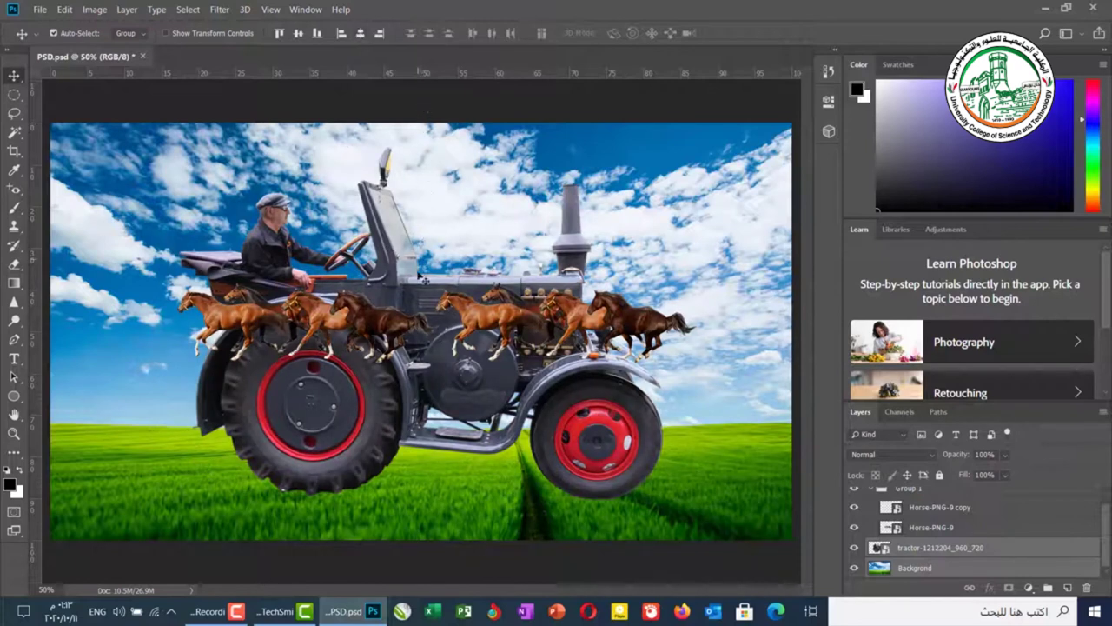
Step: Display the Free Transform bounding box of the tractor layer alone and leave the transform without placing it
{"action": "left_click", "coordinate": [951, 550]}
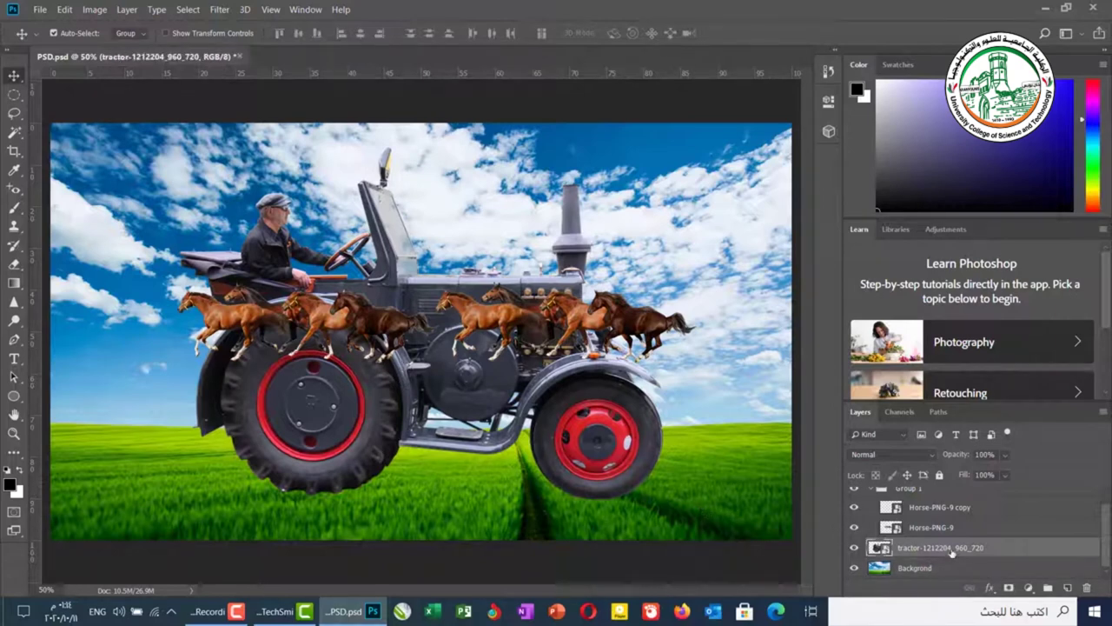
{"action": "key", "text": "ctrl+t"}
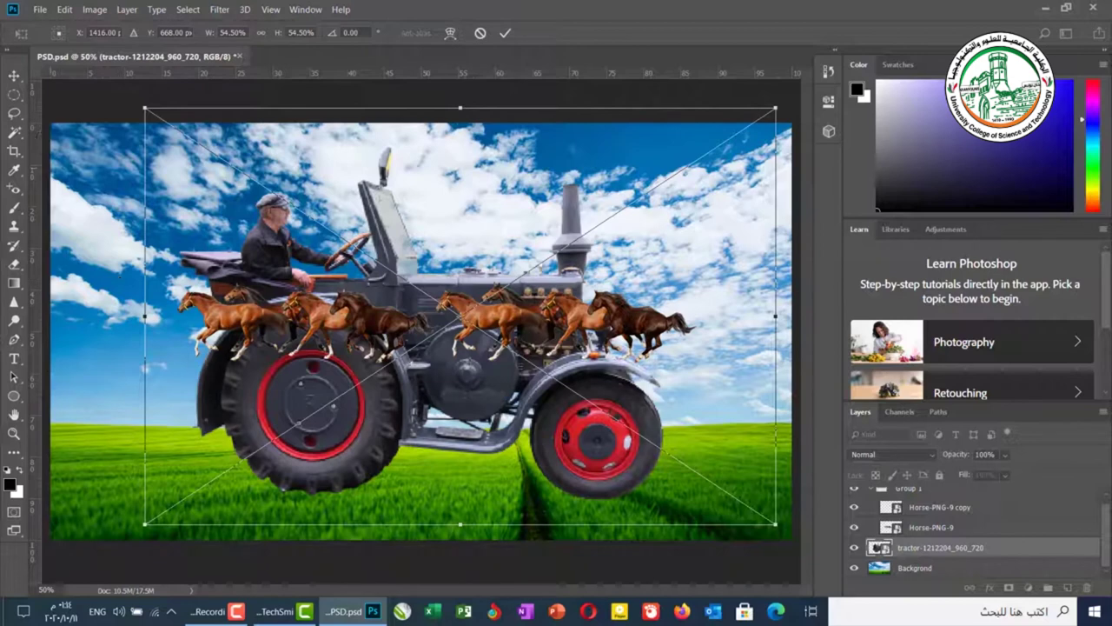
{"action": "left_click", "coordinate": [14, 75]}
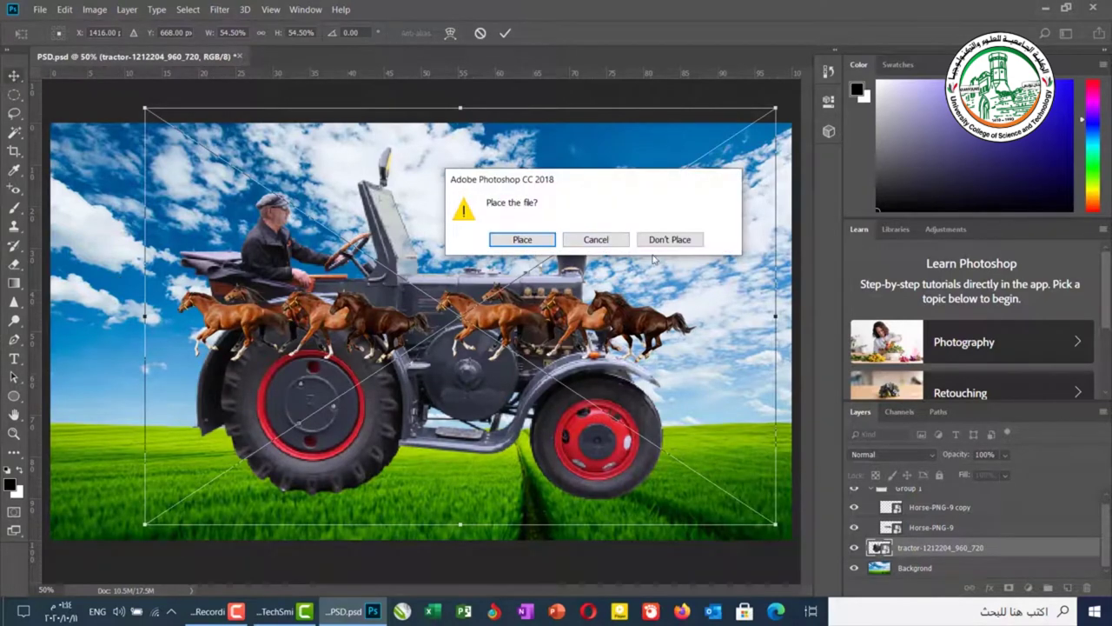
{"action": "left_click", "coordinate": [669, 239]}
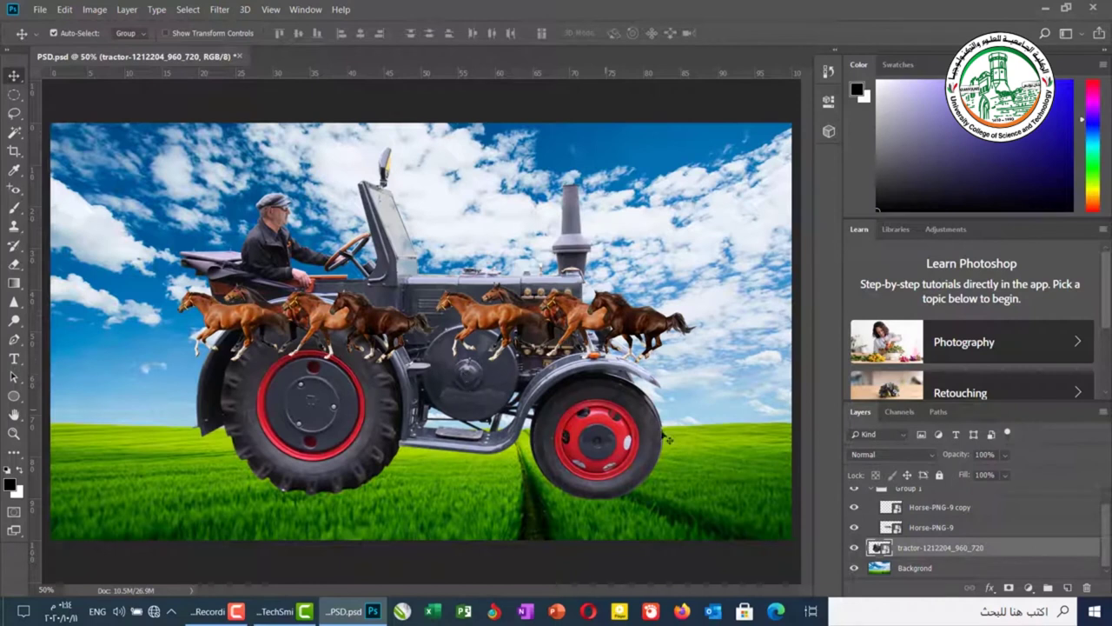
Step: Align the tractor layer's bottom edge with the Background layer's, and do the same for Group 1 with the Background
{"action": "left_click", "coordinate": [932, 569], "text": "shift"}
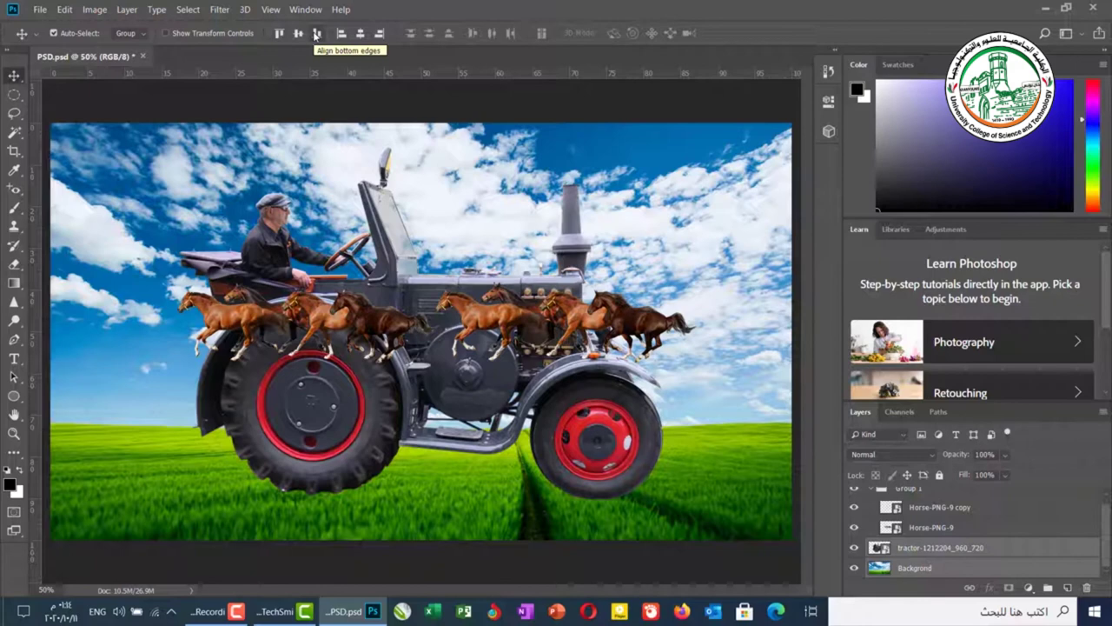
{"action": "left_click", "coordinate": [317, 33]}
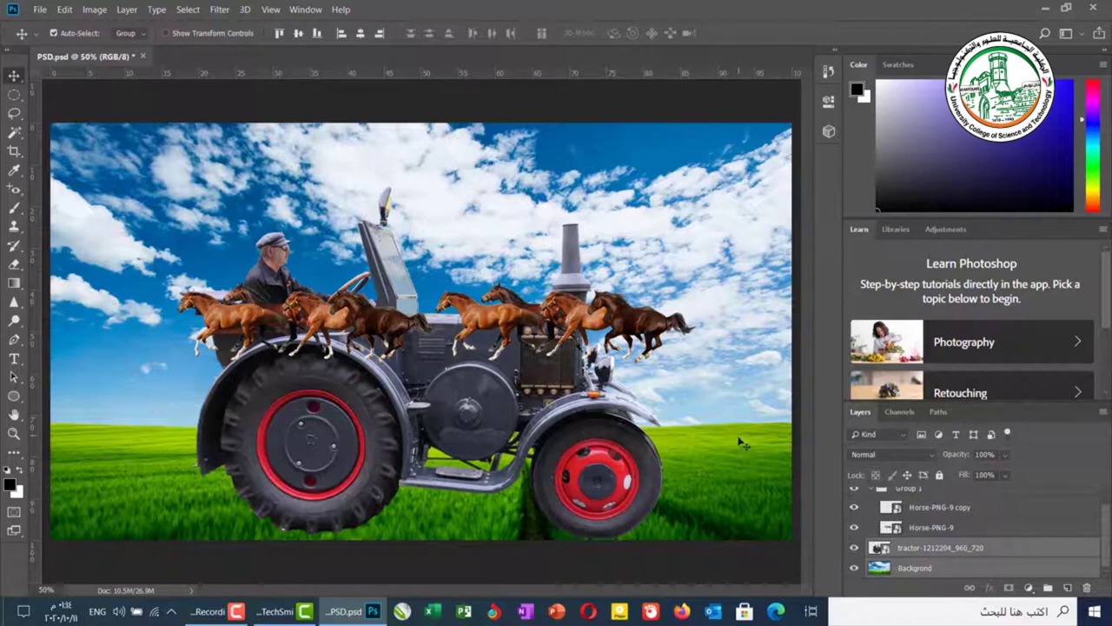
{"action": "left_click", "coordinate": [910, 497]}
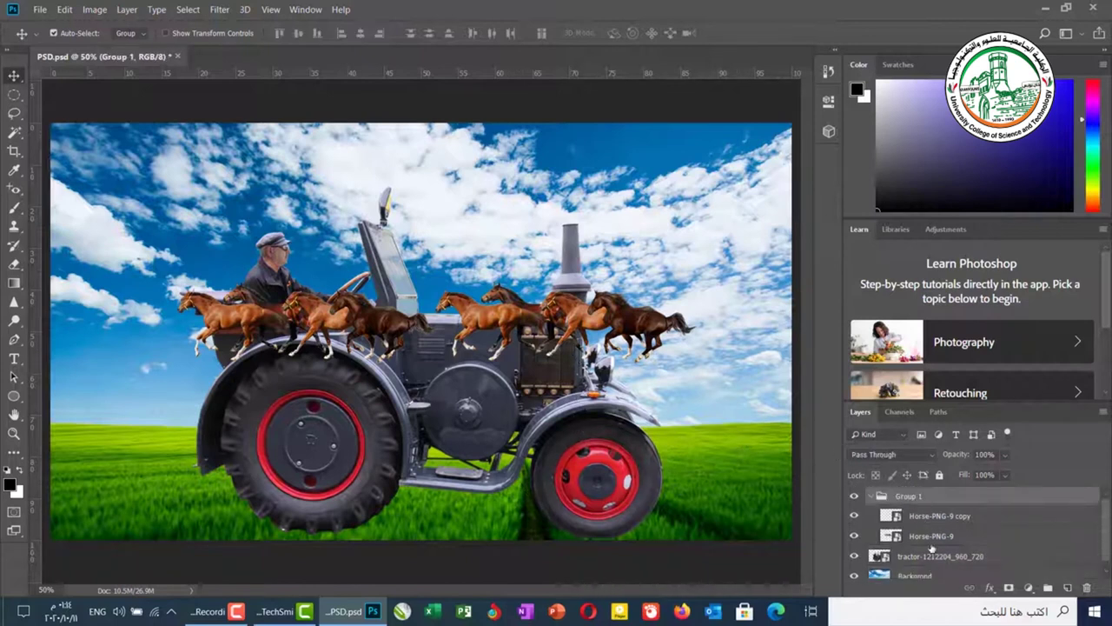
{"action": "left_click", "coordinate": [928, 575], "text": "ctrl"}
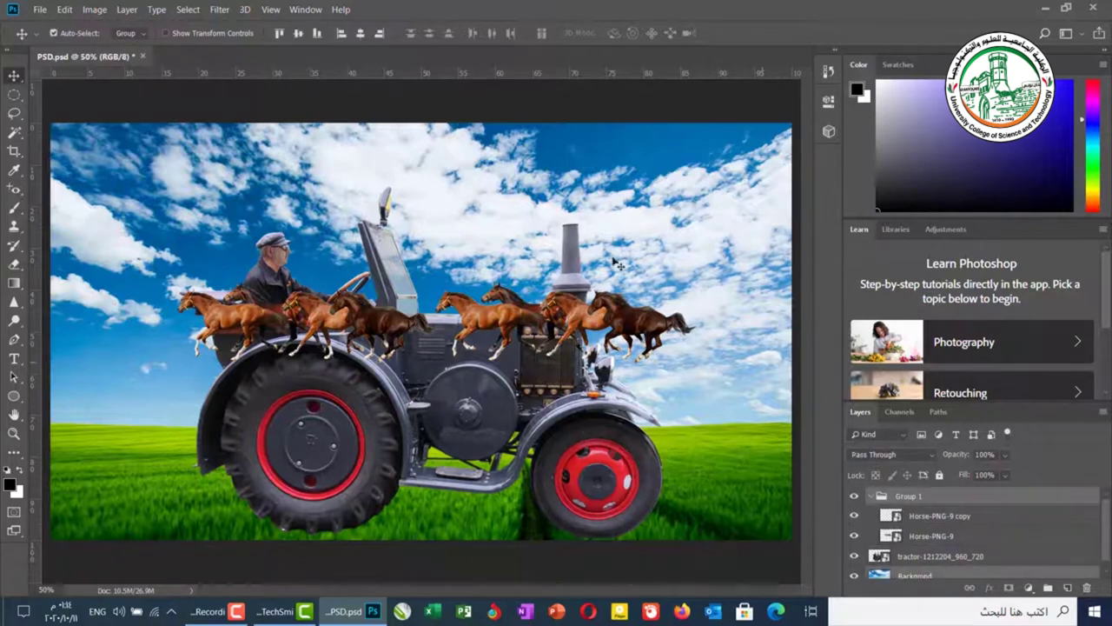
{"action": "left_click", "coordinate": [315, 33]}
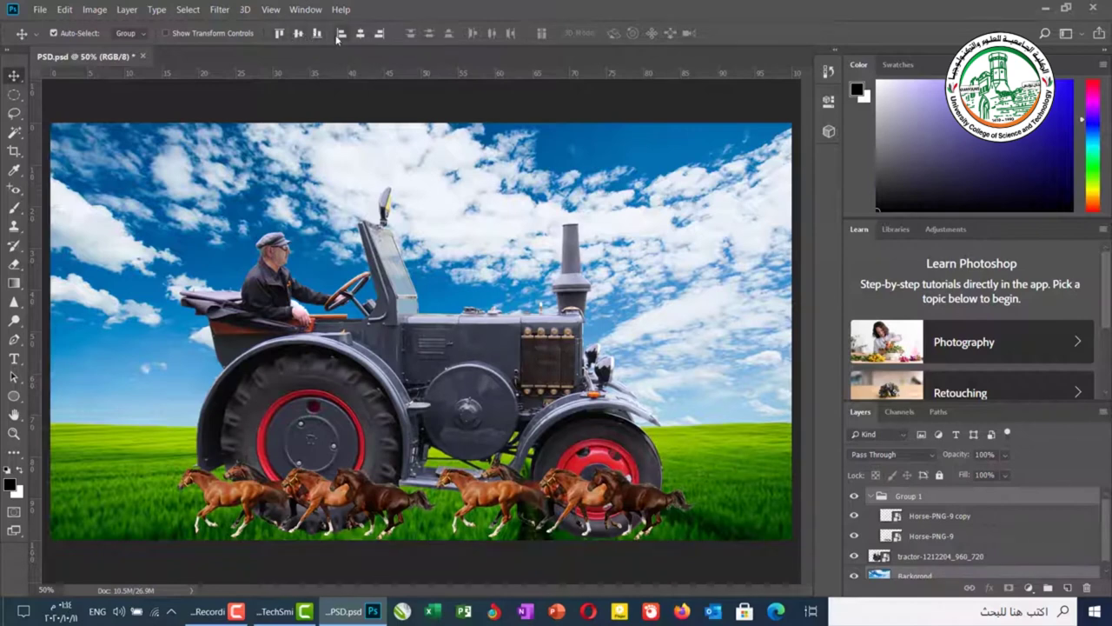
Step: Align Group 1 with the Background by left edges and right edges in turn, ending on horizontal centers
{"action": "left_click", "coordinate": [342, 34]}
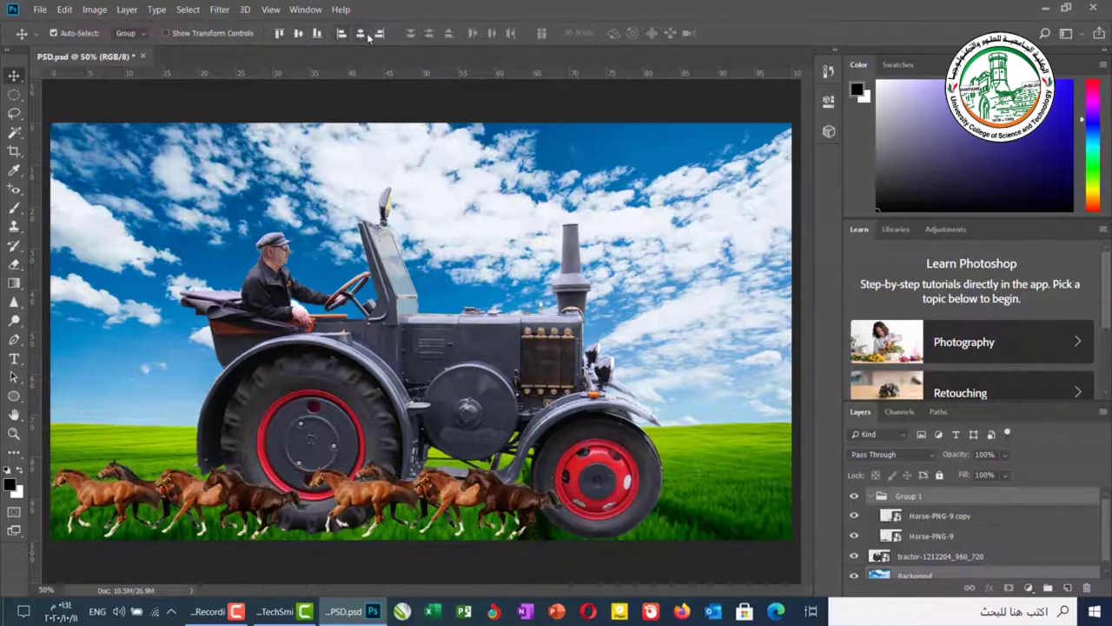
{"action": "left_click", "coordinate": [376, 34]}
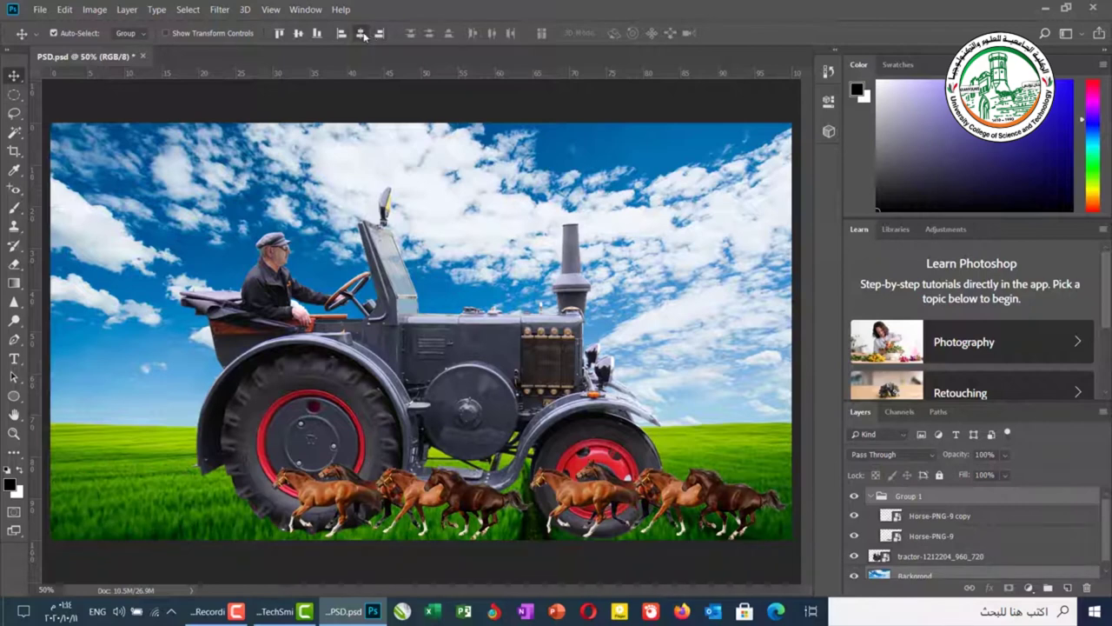
{"action": "left_click", "coordinate": [361, 34]}
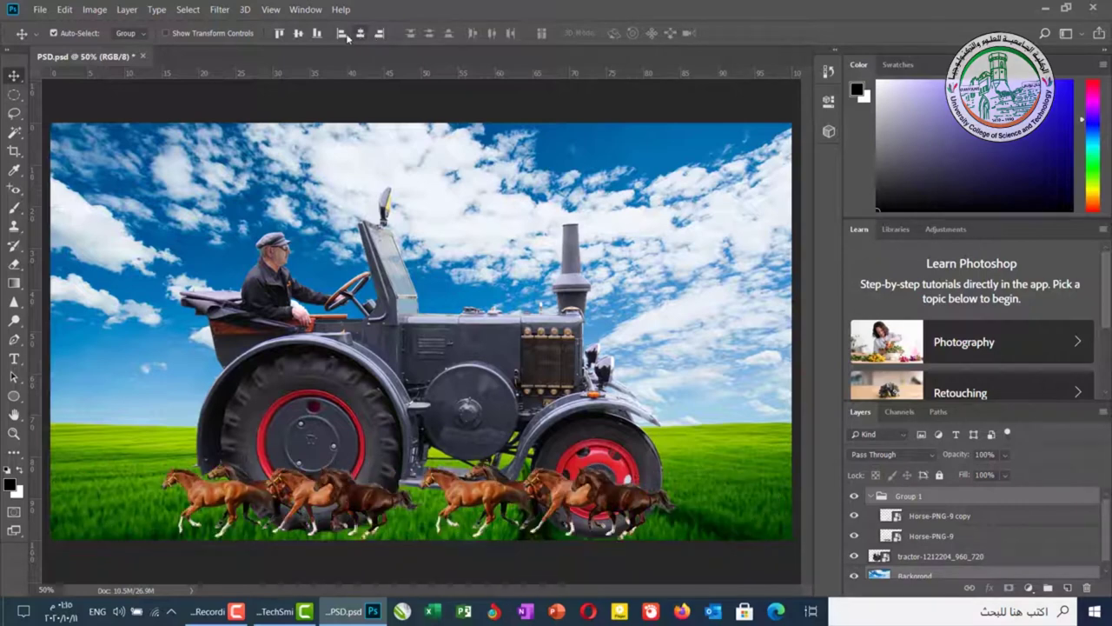